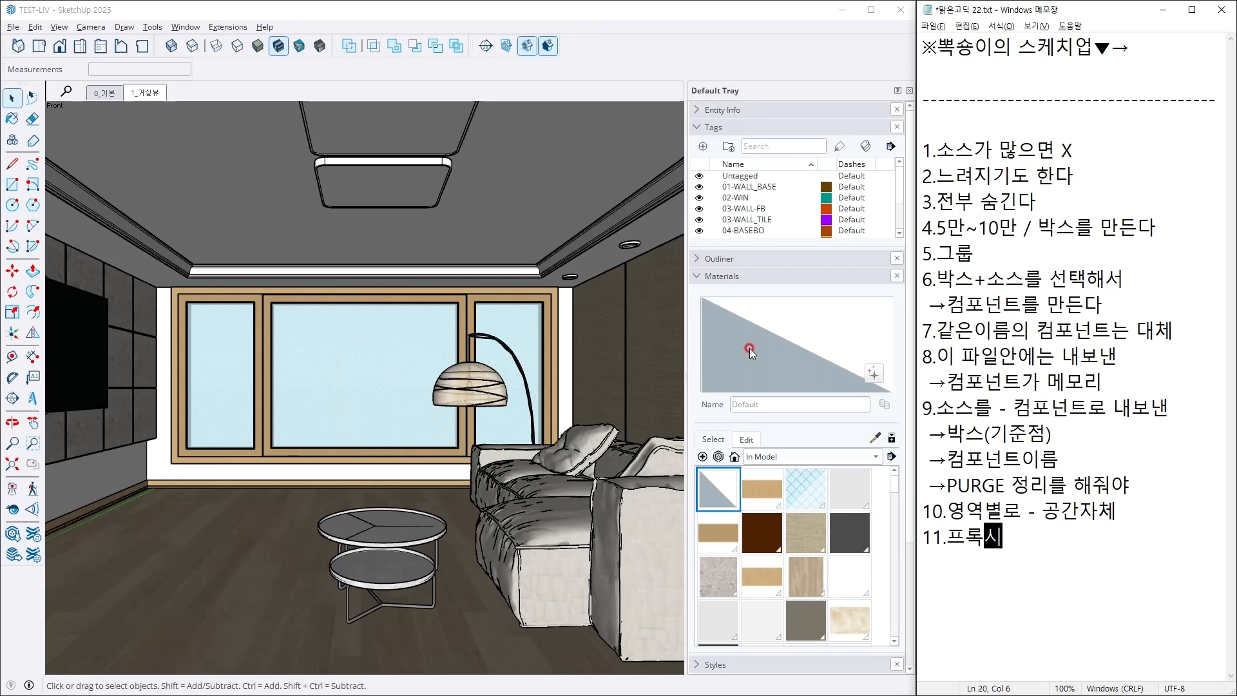
Select the whole living-room model and hide it.
middle_click_drag(598, 372, 516, 467)
left_click(514, 461)
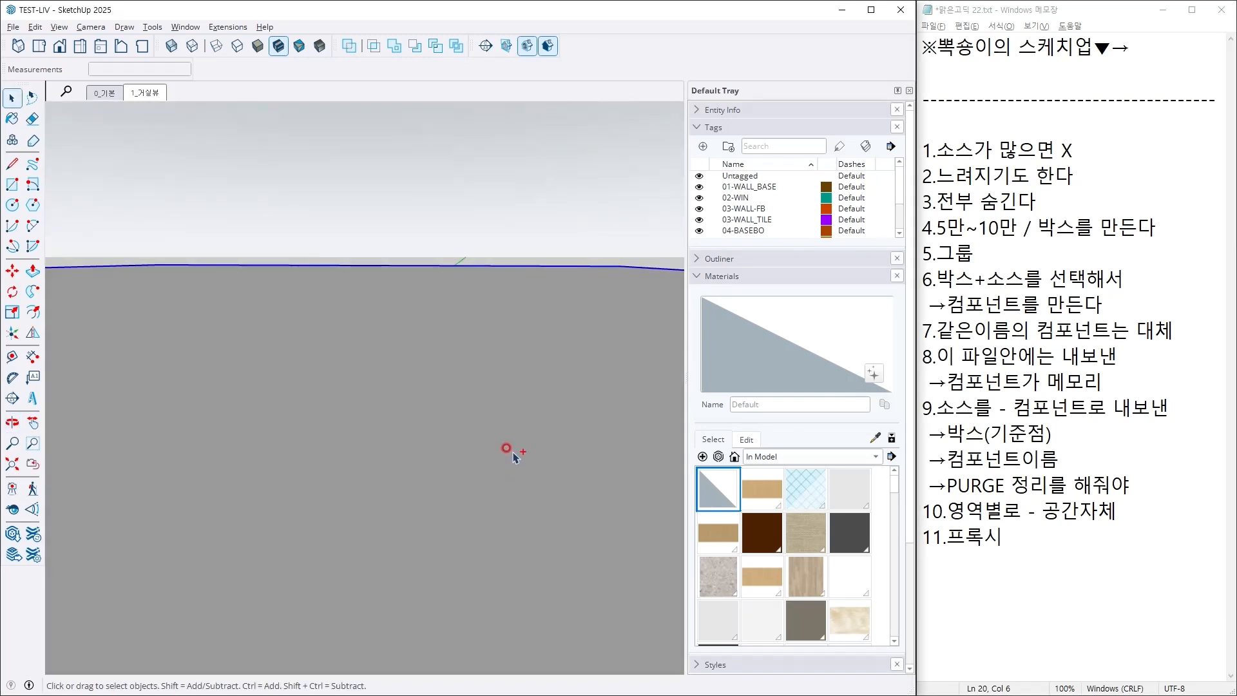
right_click(380, 346)
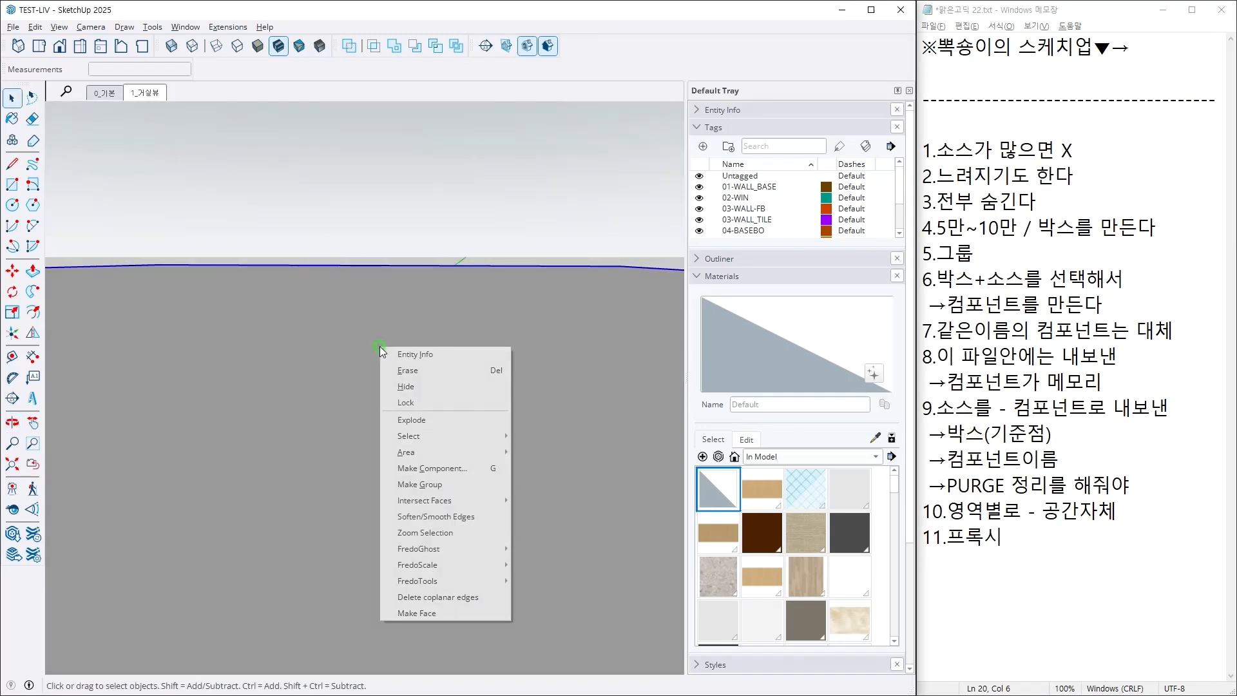
left_click(414, 386)
Try to draw a 50000 by 50000 mm rectangle with one corner at the origin, and undo it.
middle_click_drag(419, 373, 683, 490)
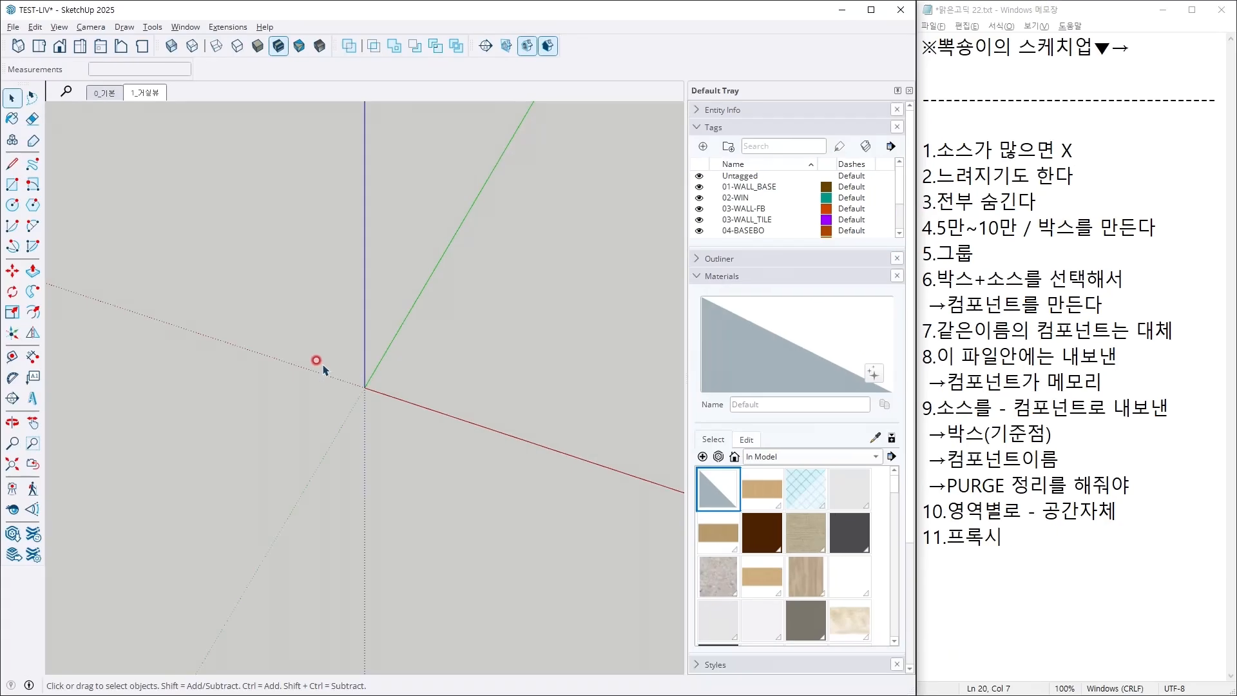
key("r")
left_click(365, 386)
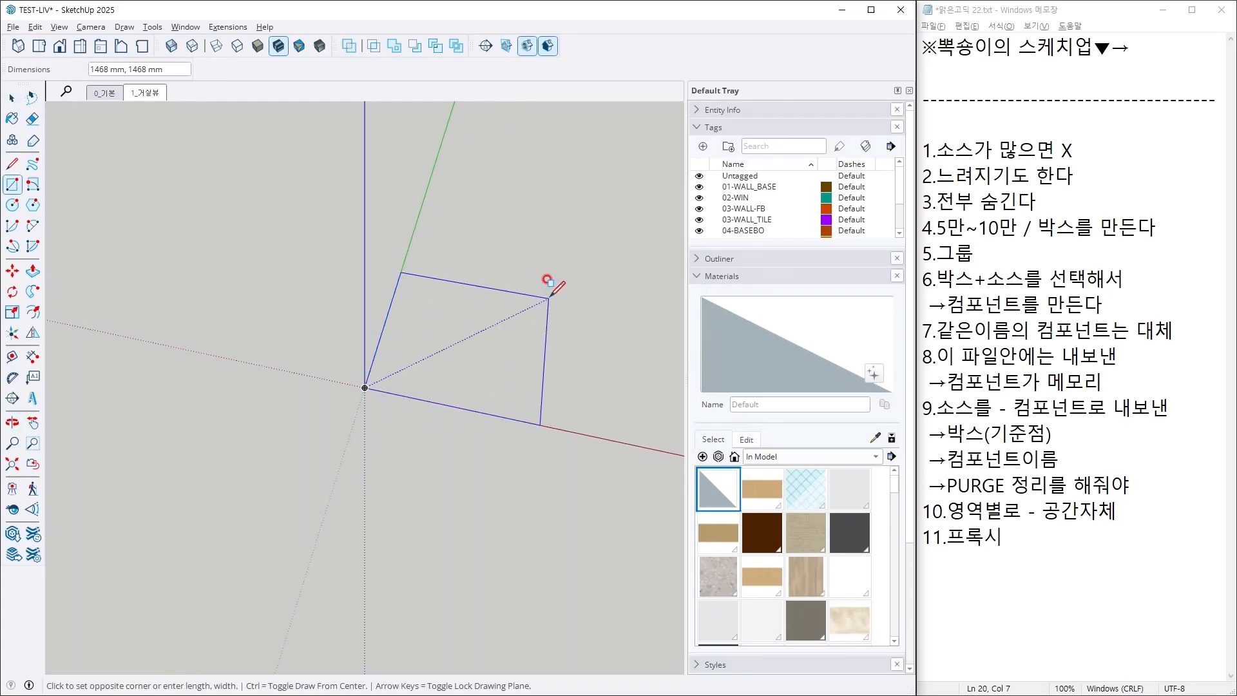
left_click(549, 297)
type("50000,50000")
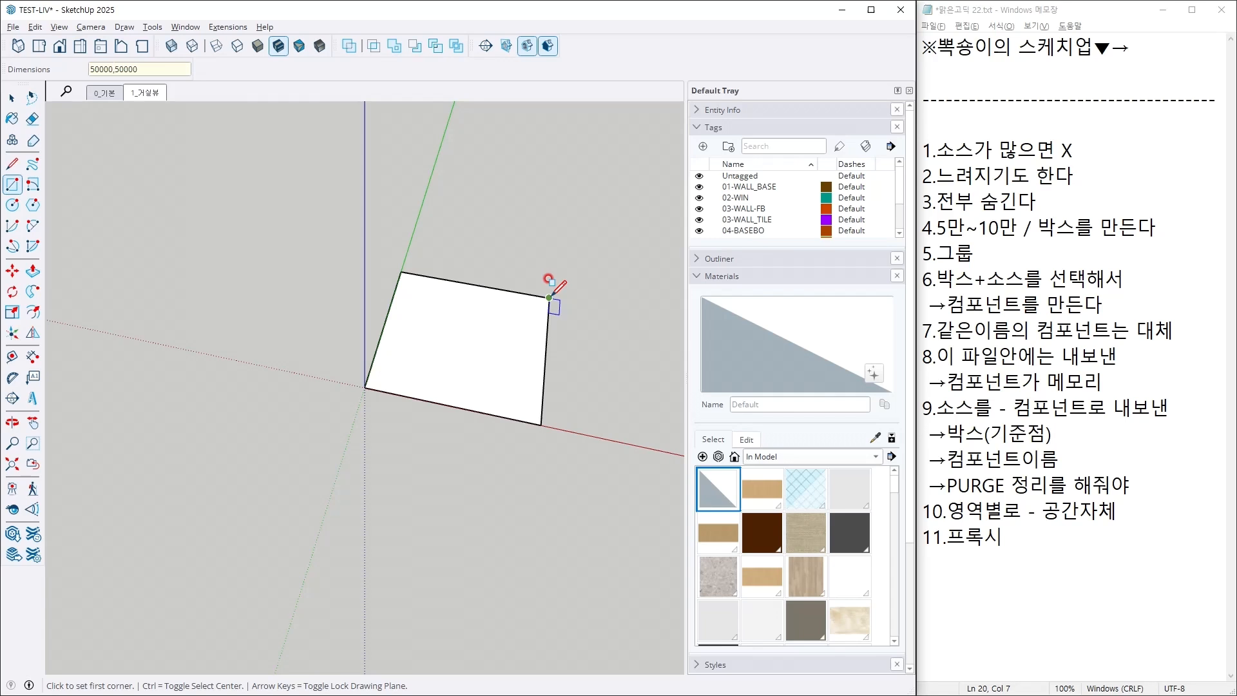
key("Return")
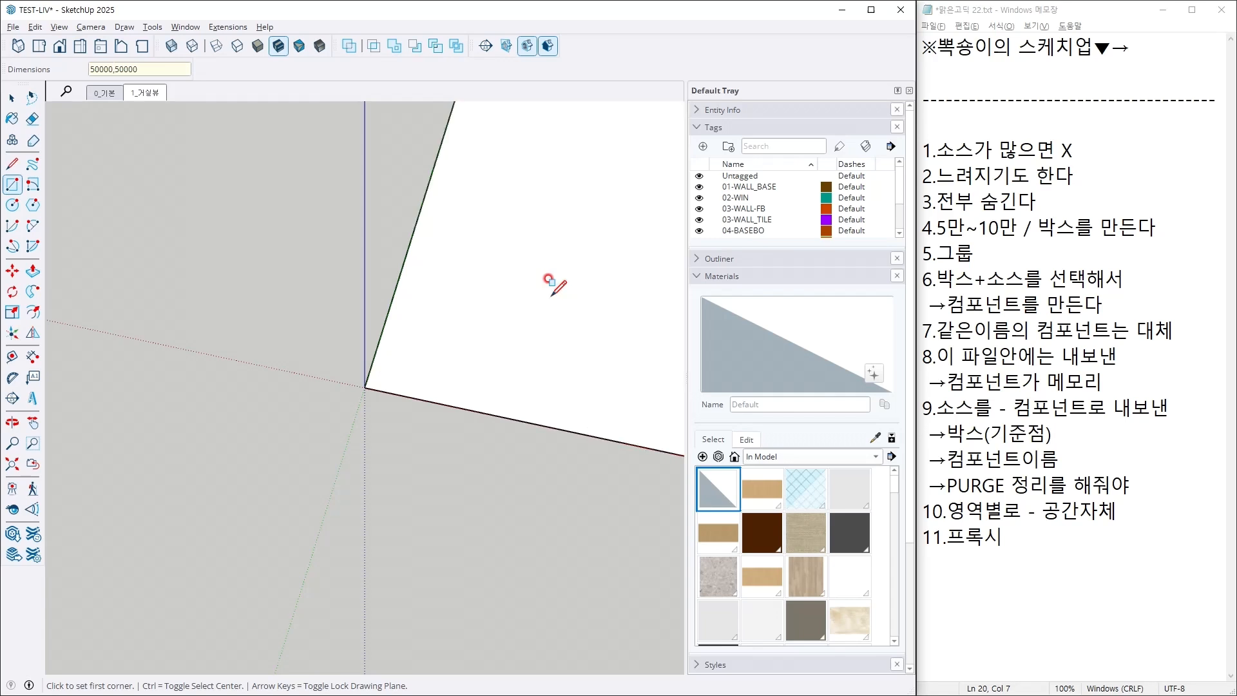
key("ctrl+z")
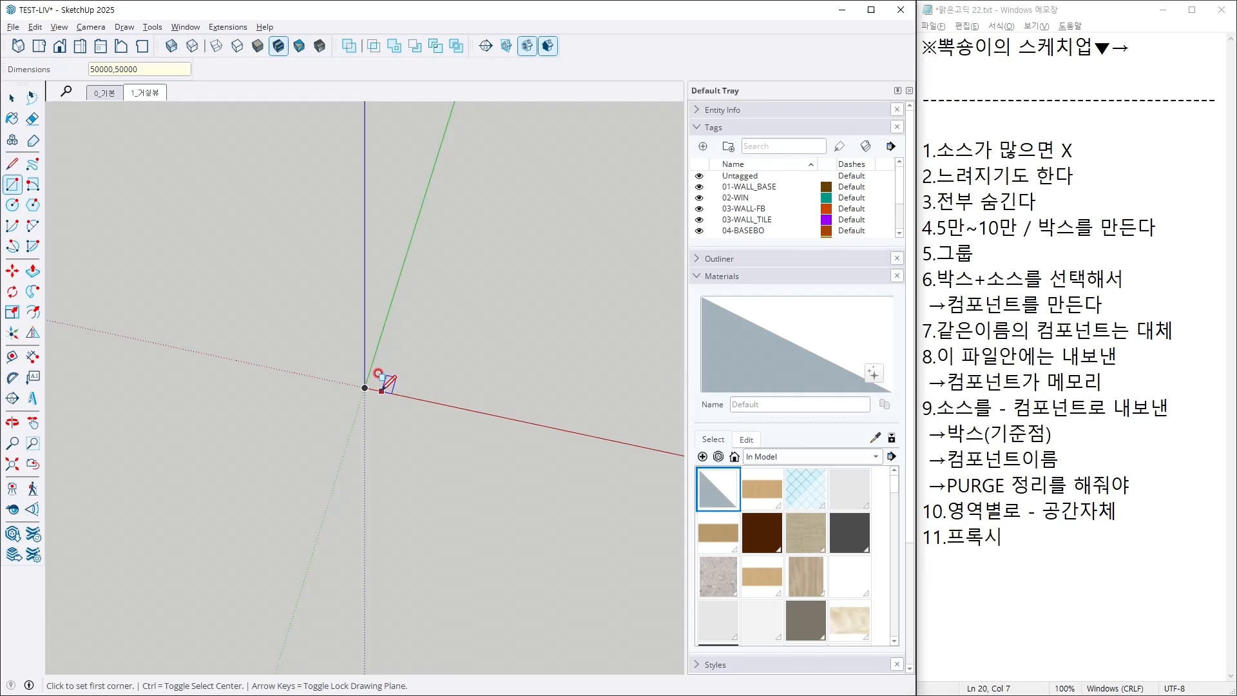
Draw a 50000 by 50000 mm rectangle centred on the origin.
left_click(366, 387, "ctrl")
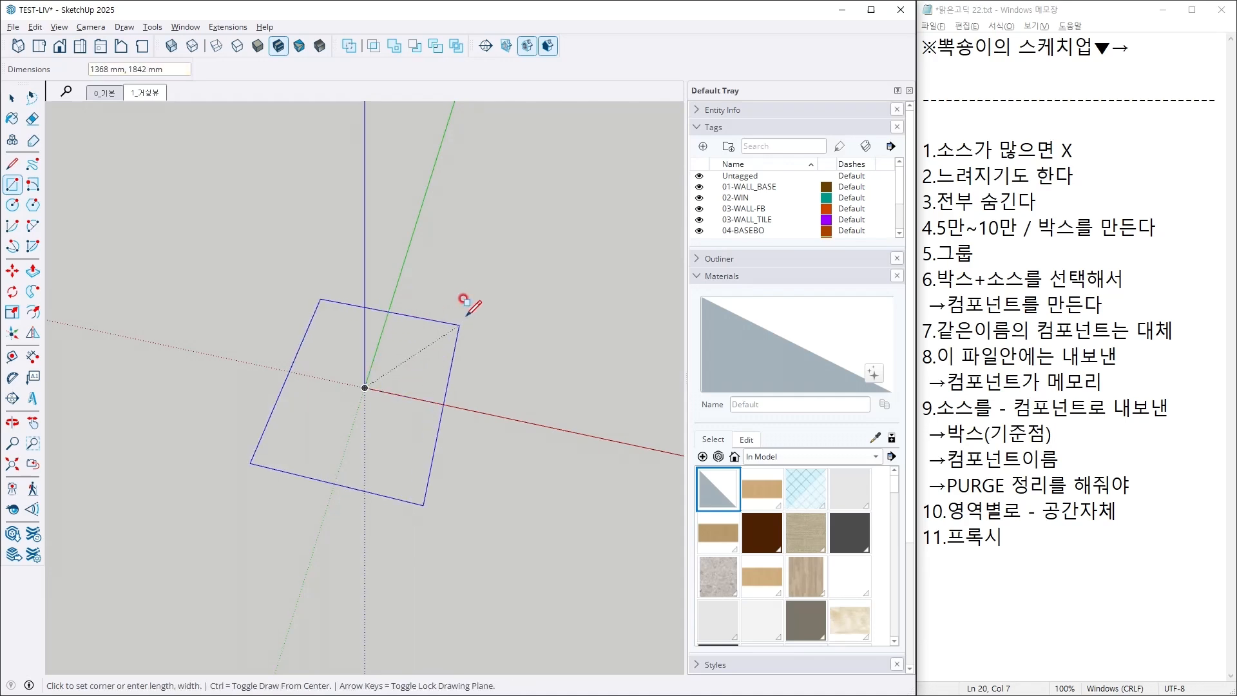
type("5000")
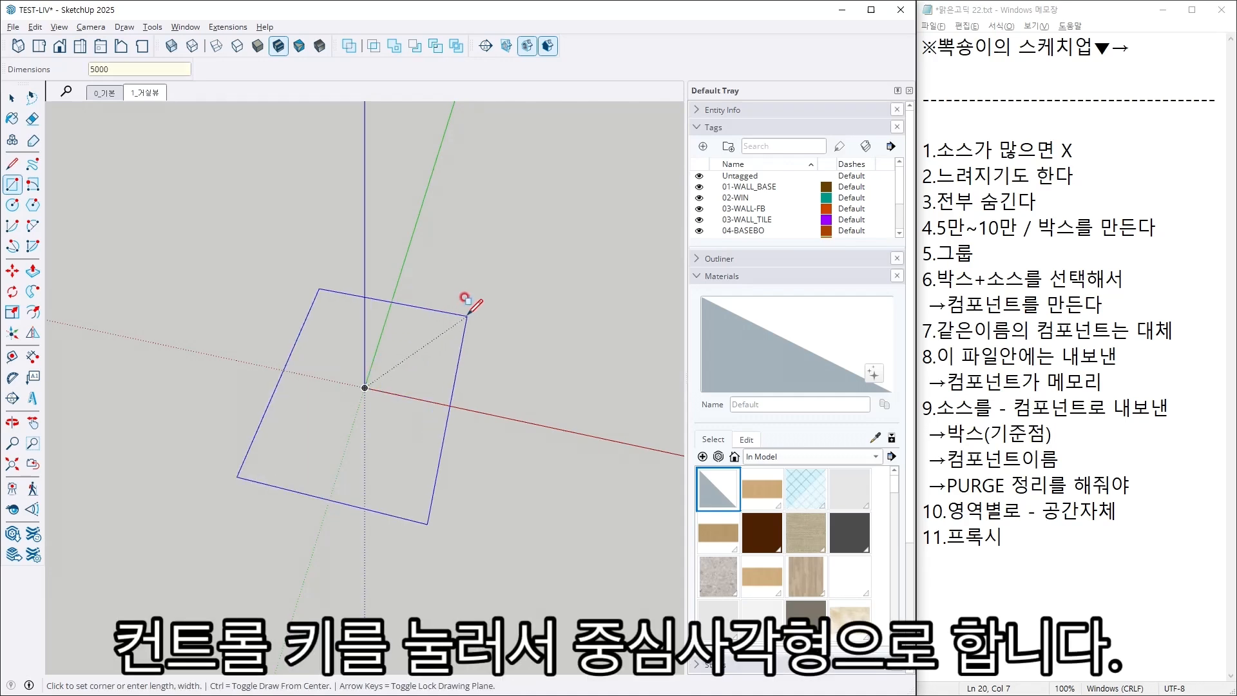
type("0,5000")
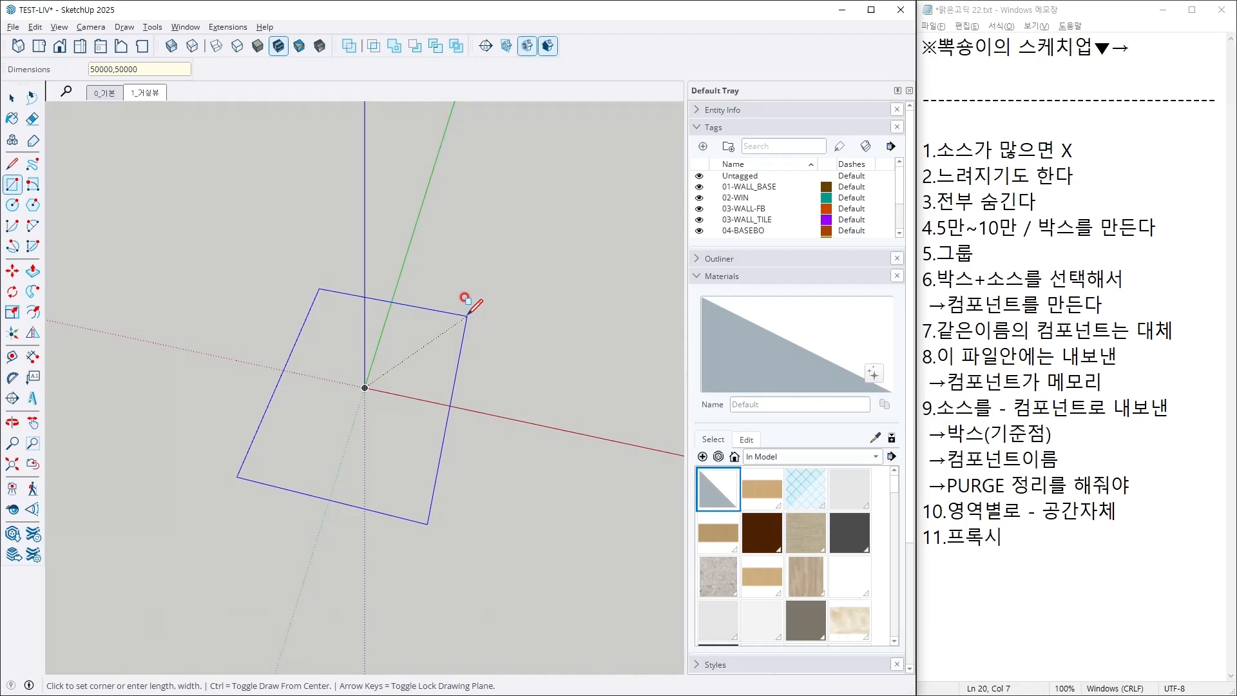
type("0")
key("Return")
Push/Pull the square face upward into a low box.
scroll(461, 312, "down", 5)
middle_click_drag(456, 323, 333, 382)
key("ctrl+shift+w")
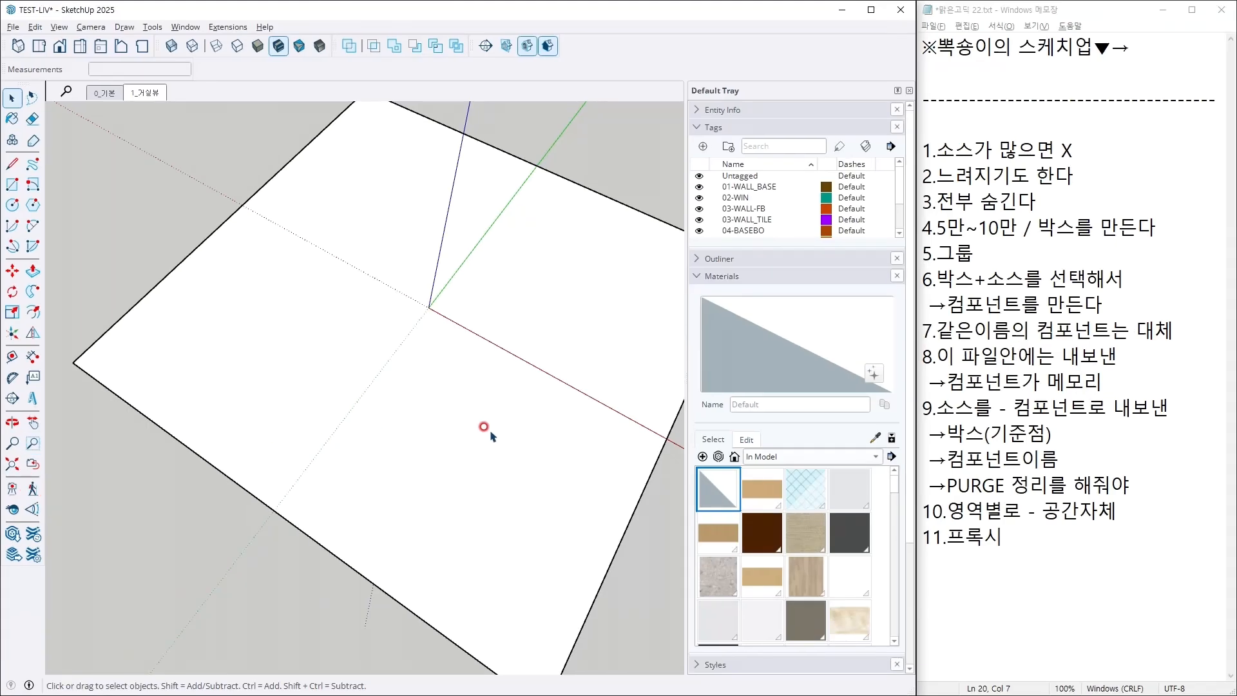
key("ctrl+shift+e")
key("p")
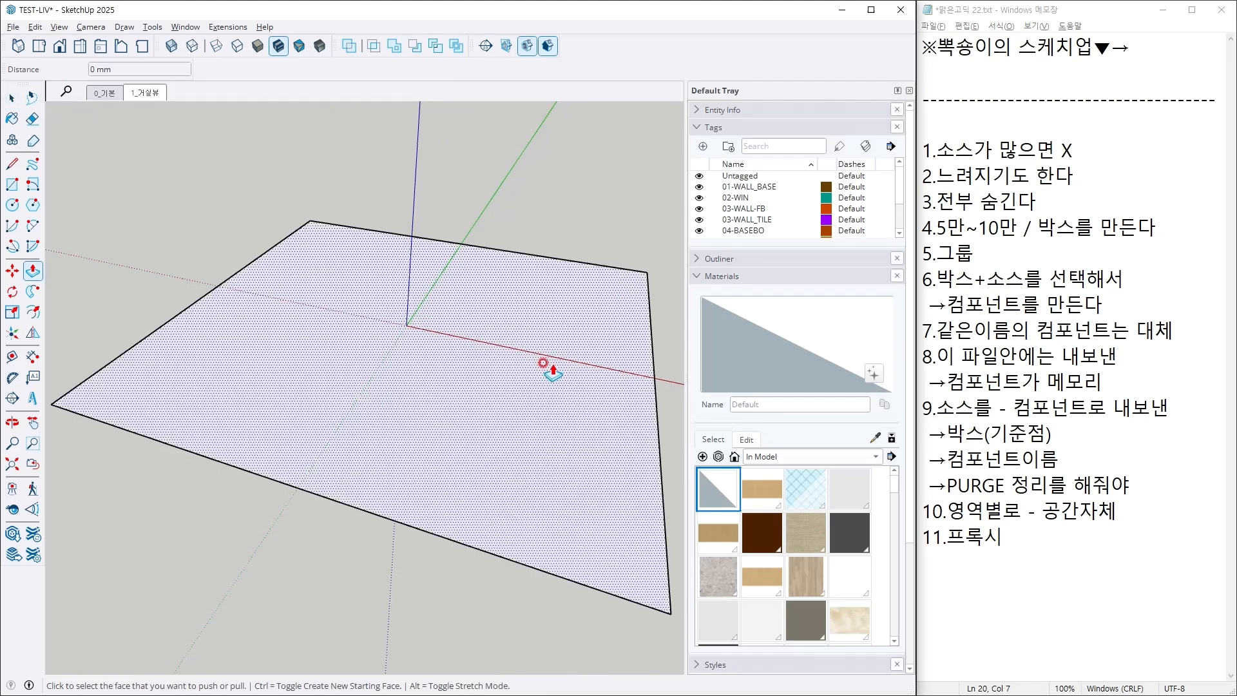
left_click_drag(514, 400, 513, 364)
Select all faces and edges of the box and make them a group.
key("space")
triple_click(512, 364)
right_click(512, 364)
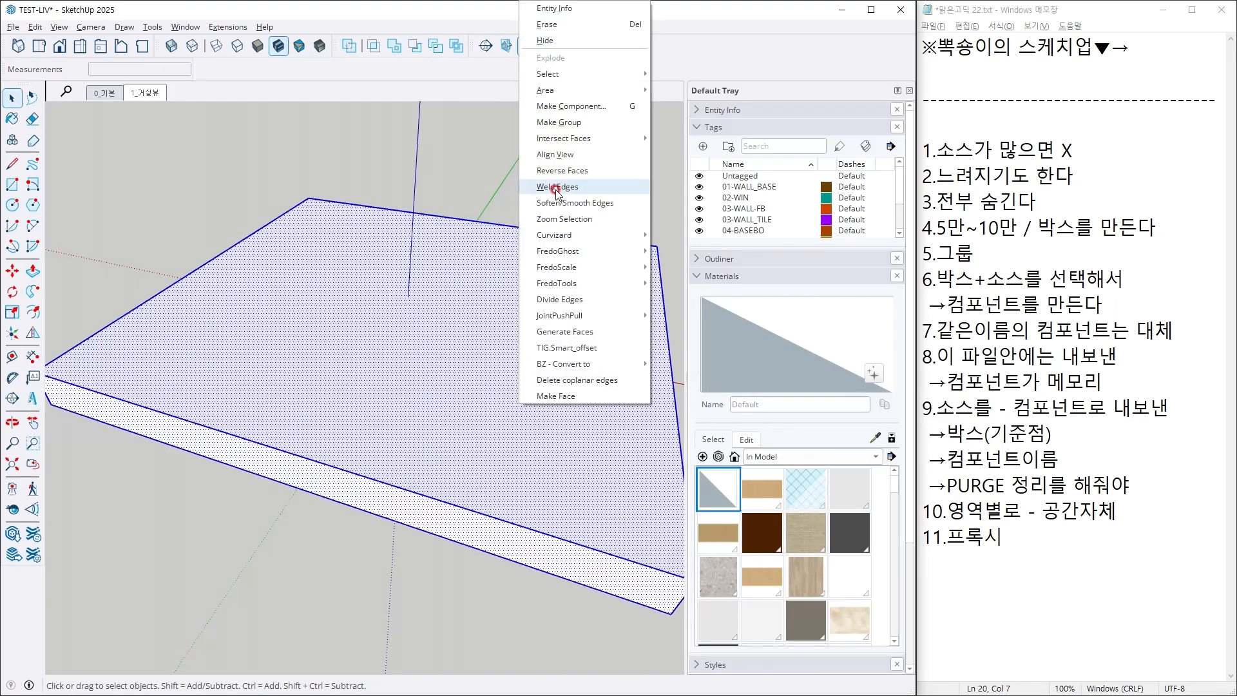
left_click(557, 123)
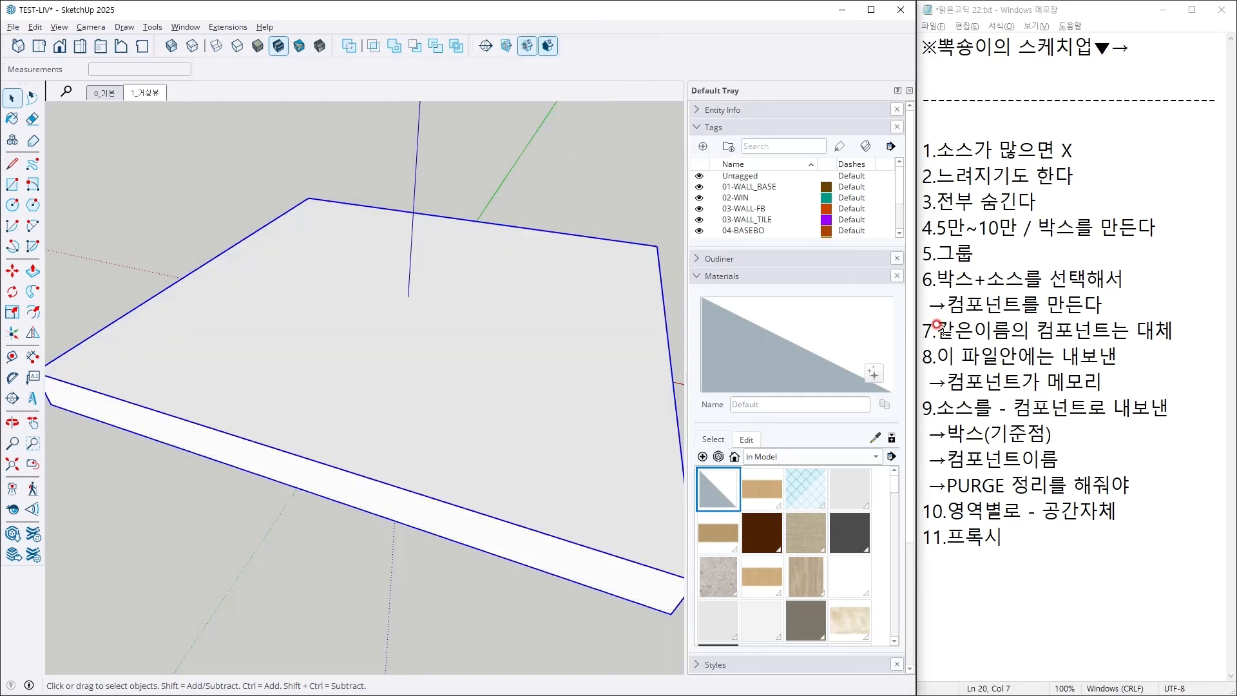
Create a white material with strongly reduced opacity and apply it to the box group.
left_click(718, 457)
left_click(702, 456)
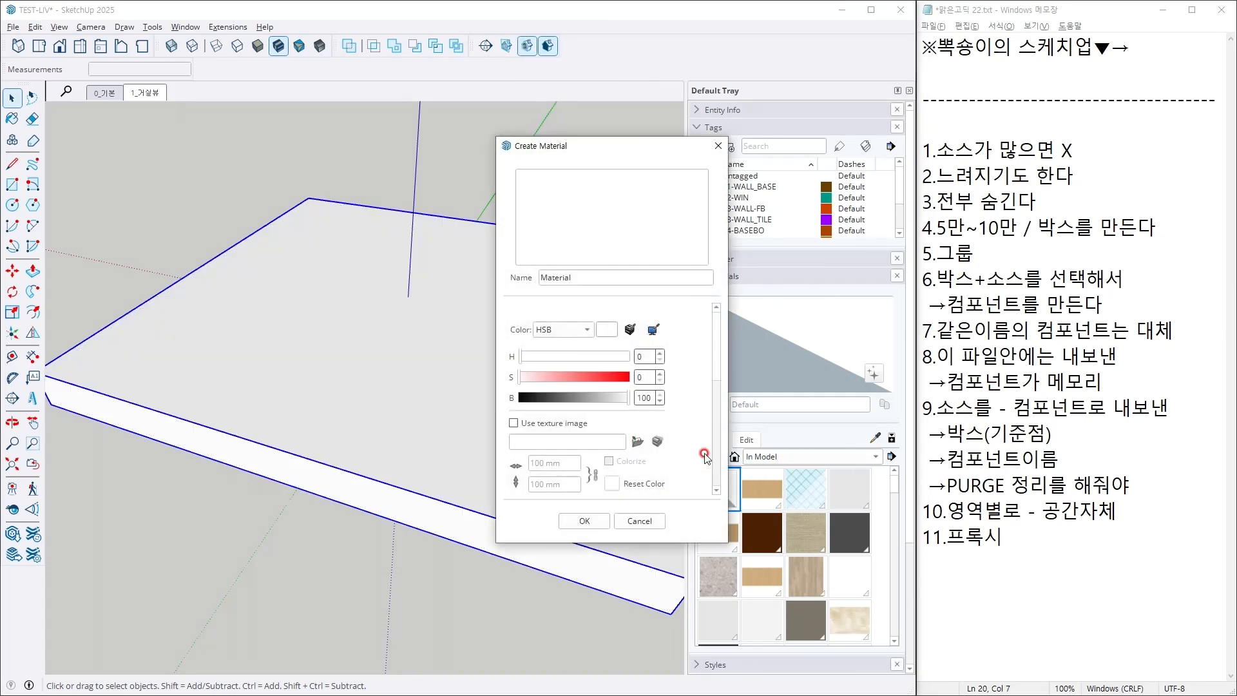
scroll(610, 466, "down", 2)
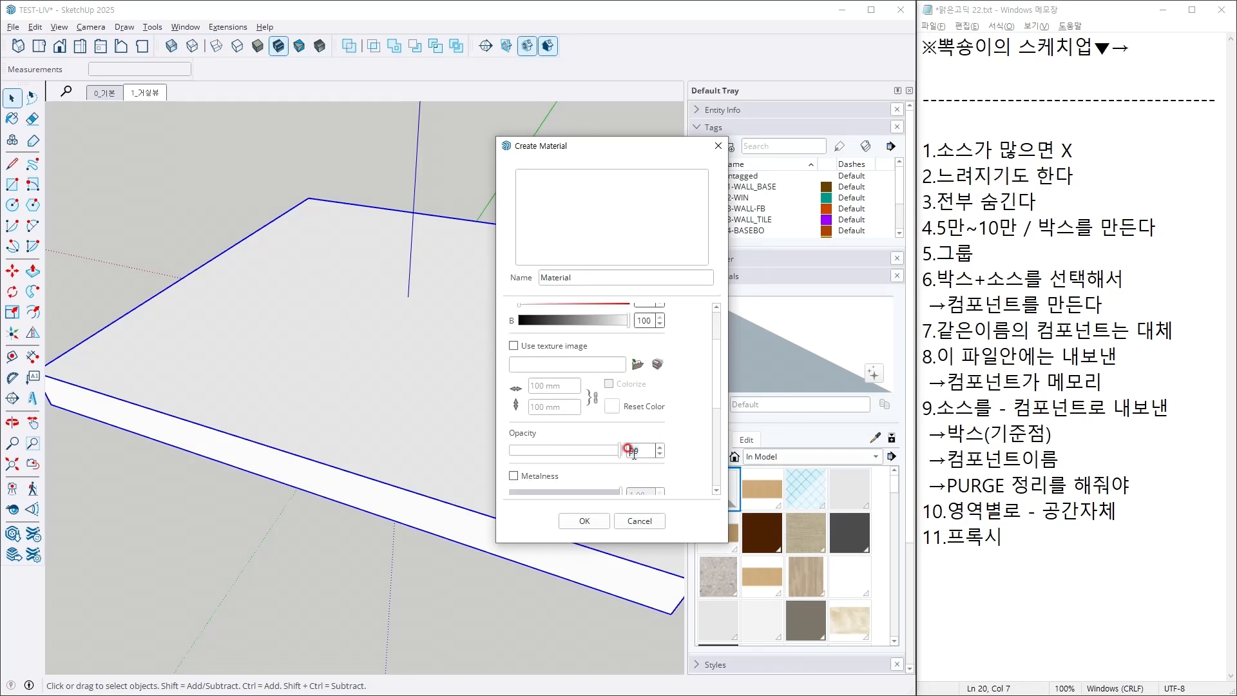
left_click_drag(615, 451, 525, 451)
left_click(583, 521)
left_click(573, 403)
key("space")
middle_click_drag(616, 412, 505, 459)
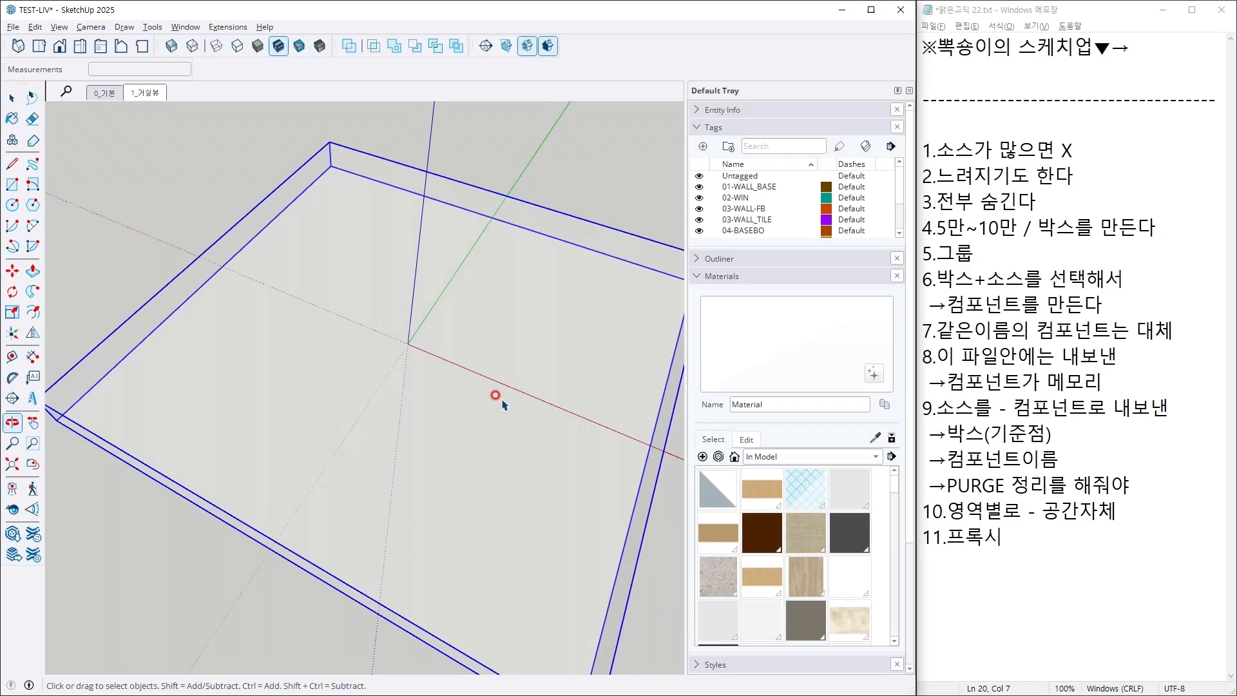
left_click(413, 367)
key("ctrl+1")
mouse_move(322, 282)
left_mouse_down()
mouse_move(345, 344)
mouse_move(437, 203)
left_mouse_up()
key("Escape")
key("ctrl+1")
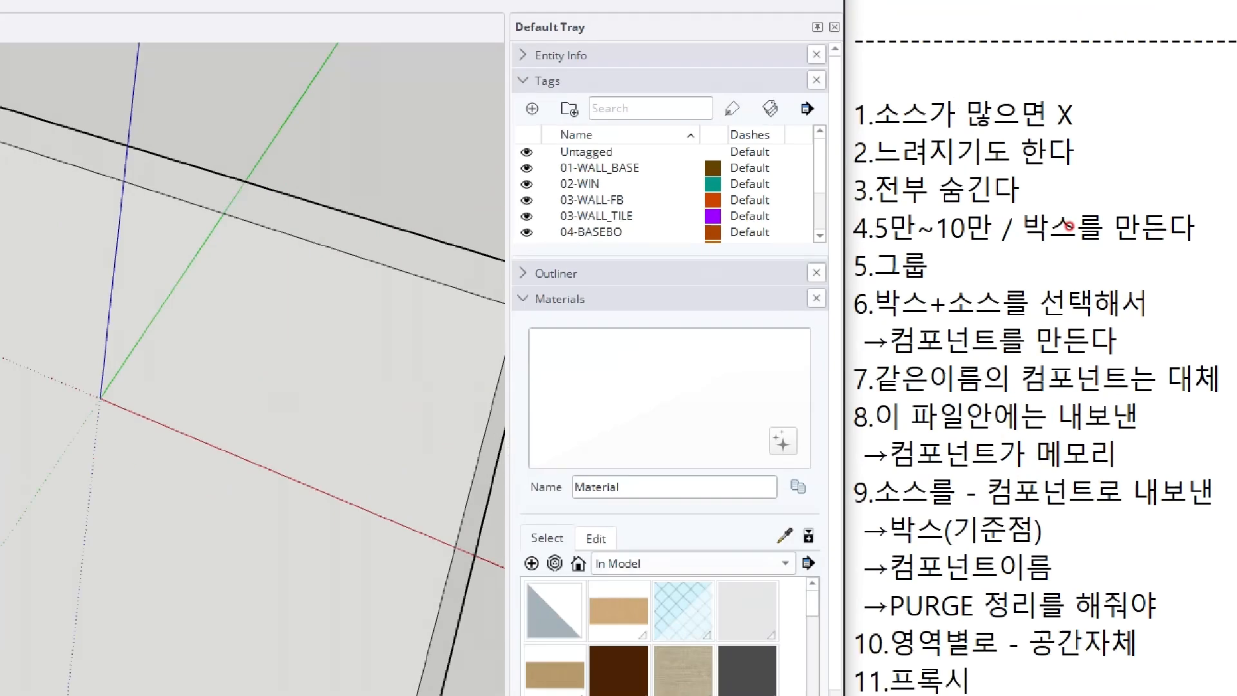
mouse_move(904, 132)
left_mouse_down("ctrl")
mouse_move(1040, 231)
mouse_move(1231, 327)
left_mouse_up("ctrl")
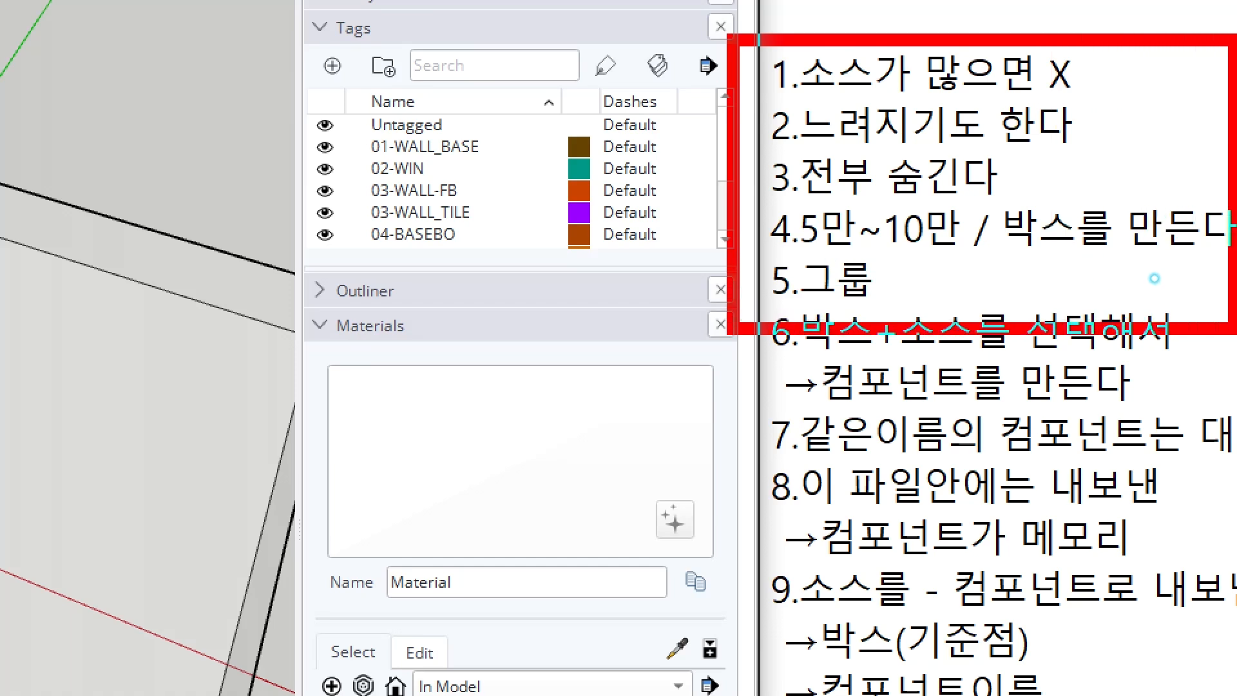
right_click(478, 345)
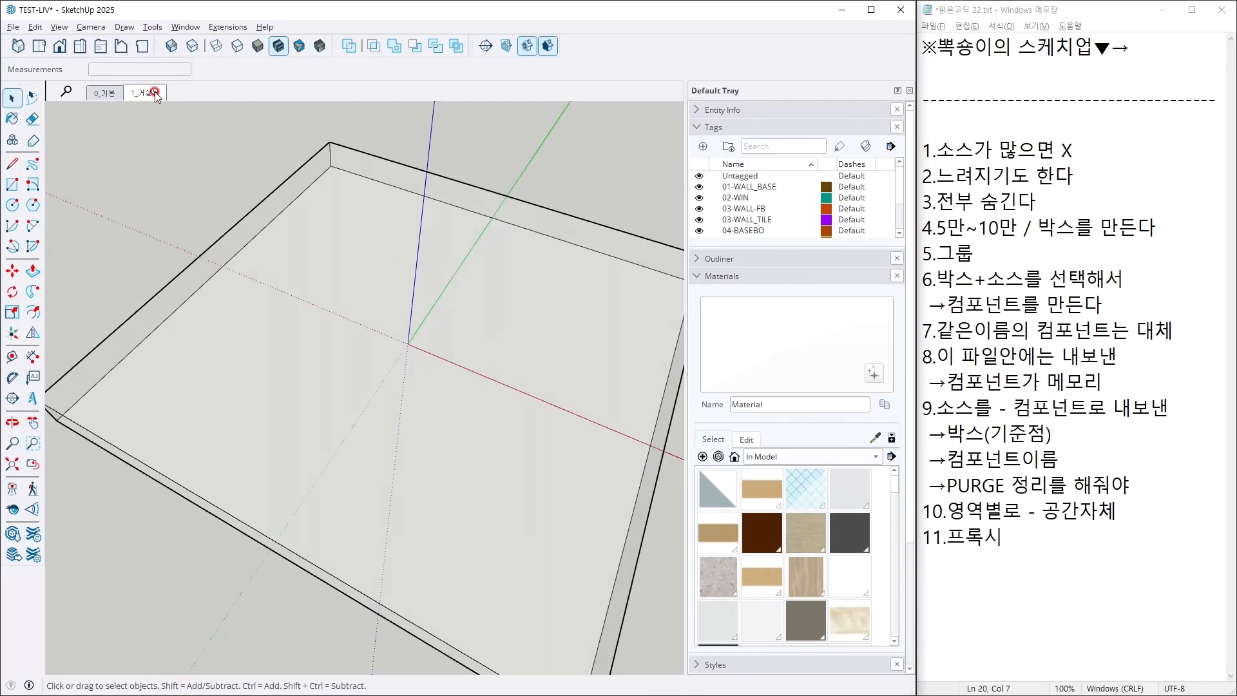
Restore the living-room scene, select the surrounding box together with the furniture, and make them a component named A.
left_click(156, 93)
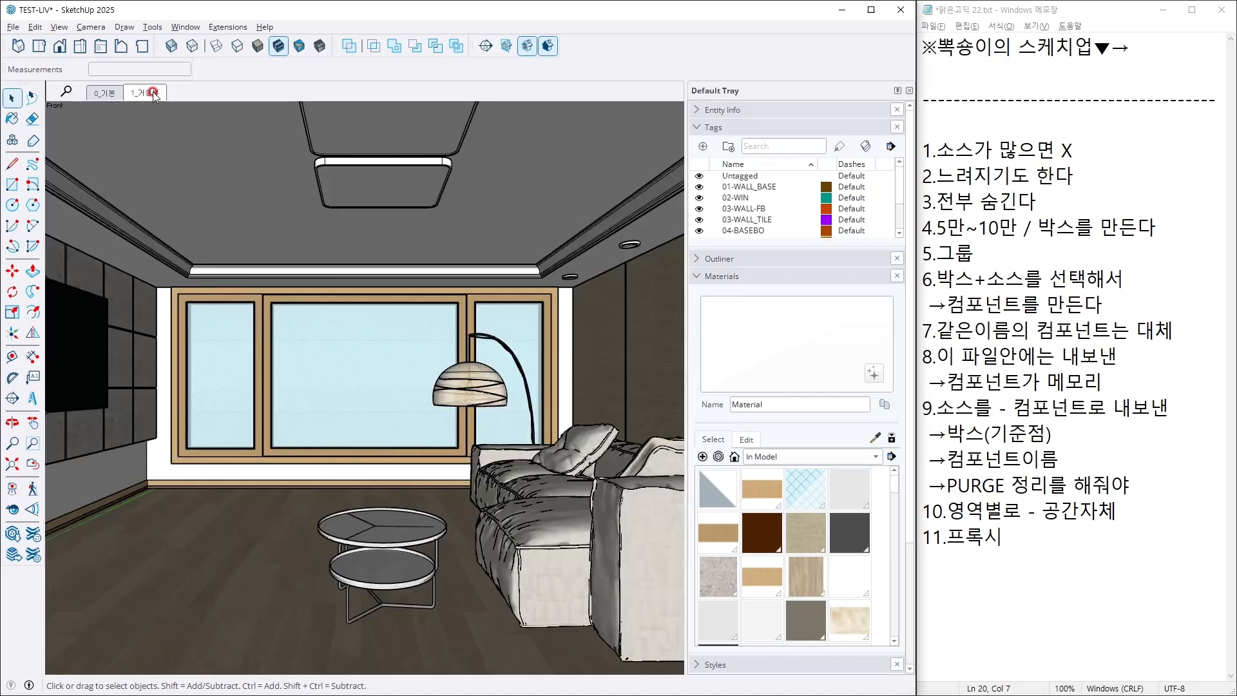
middle_click_drag(355, 341, 322, 480)
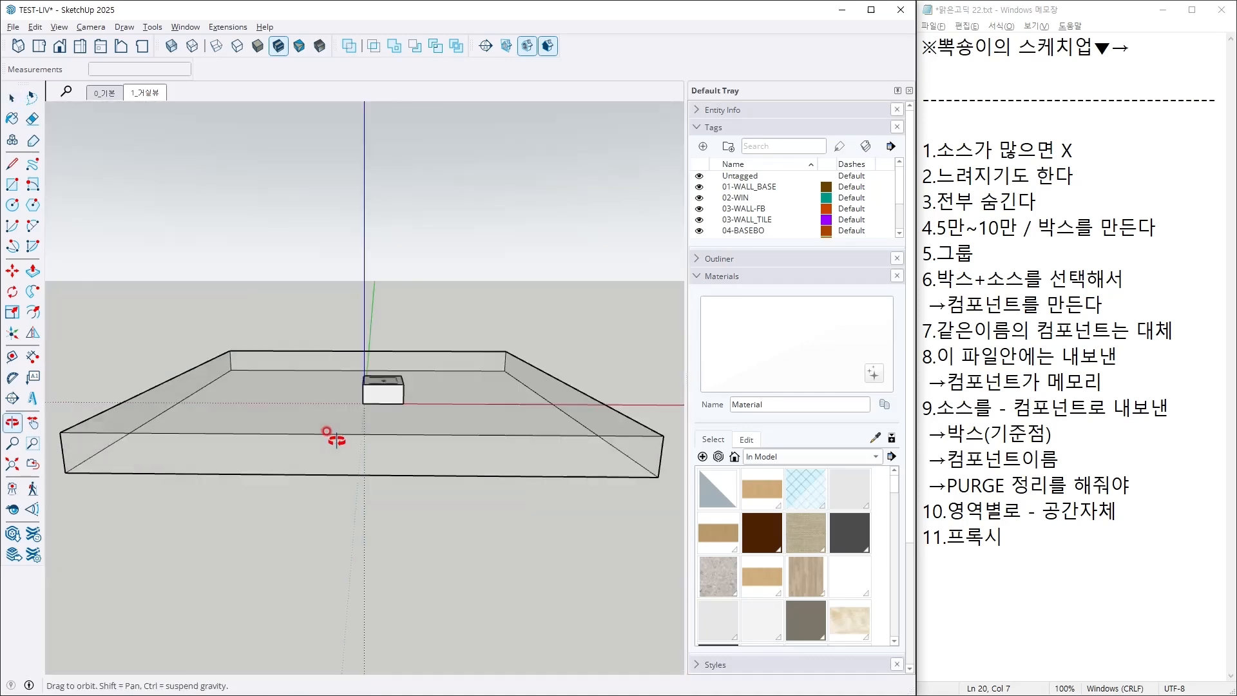
left_click(534, 331)
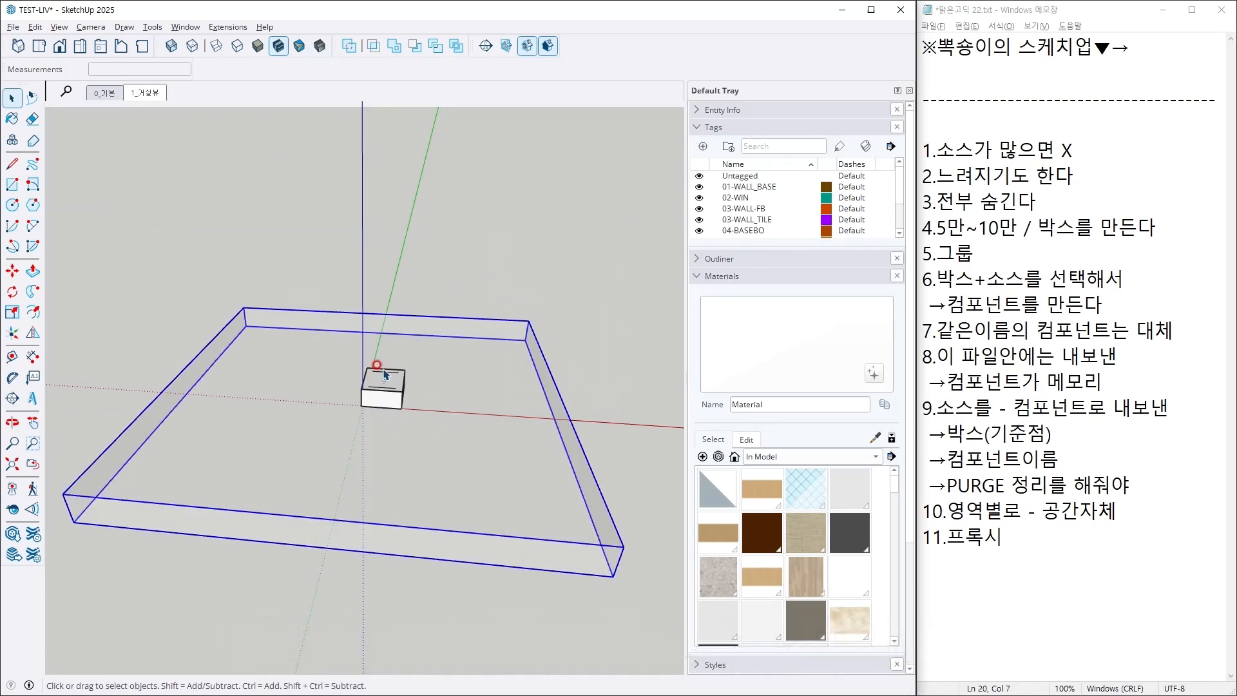
left_click(132, 94)
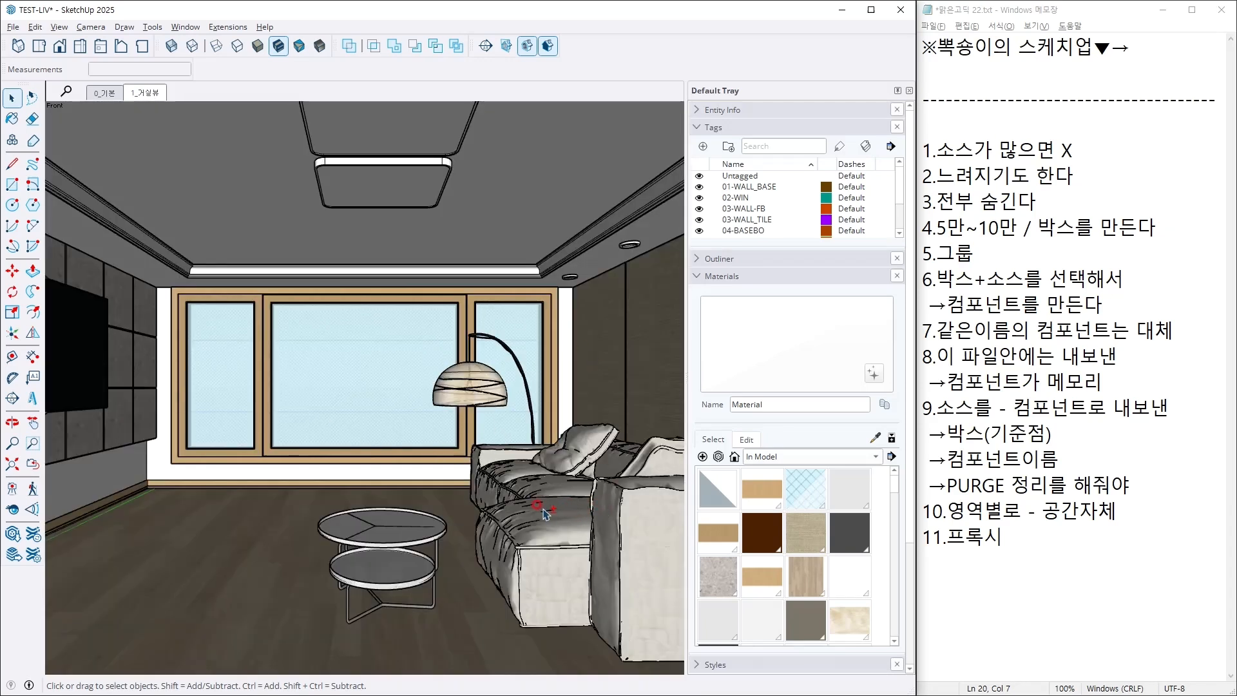
key("ctrl+a")
key("g")
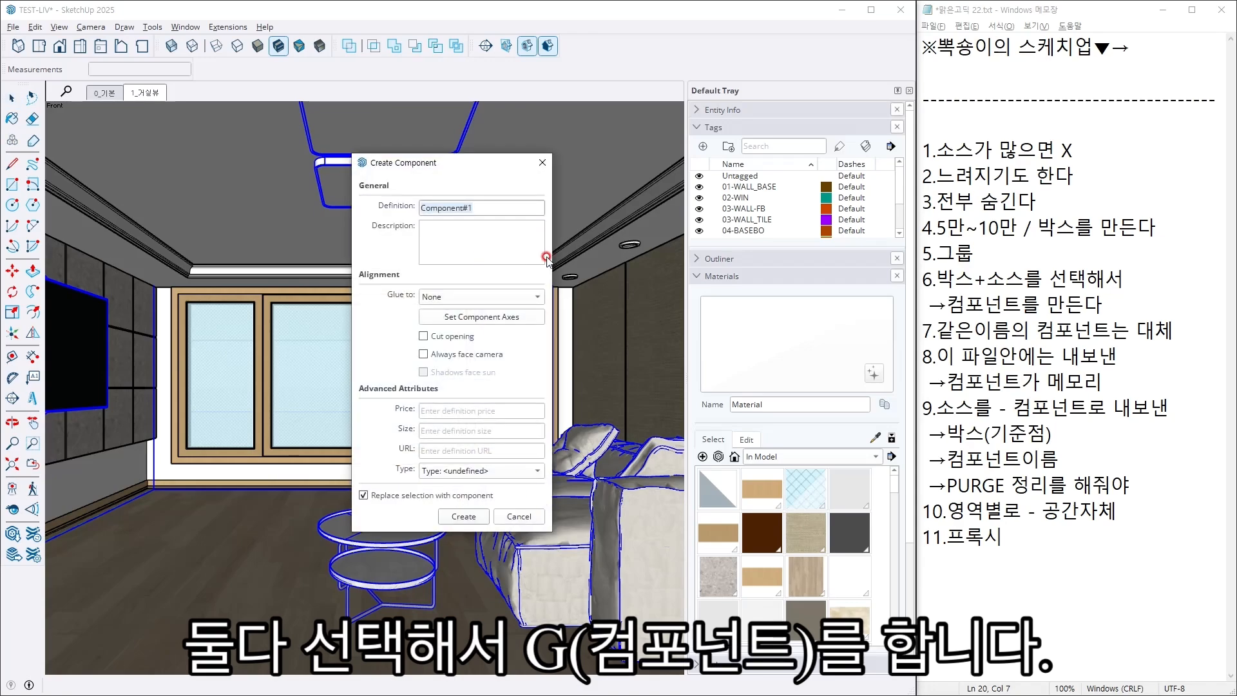
type("A")
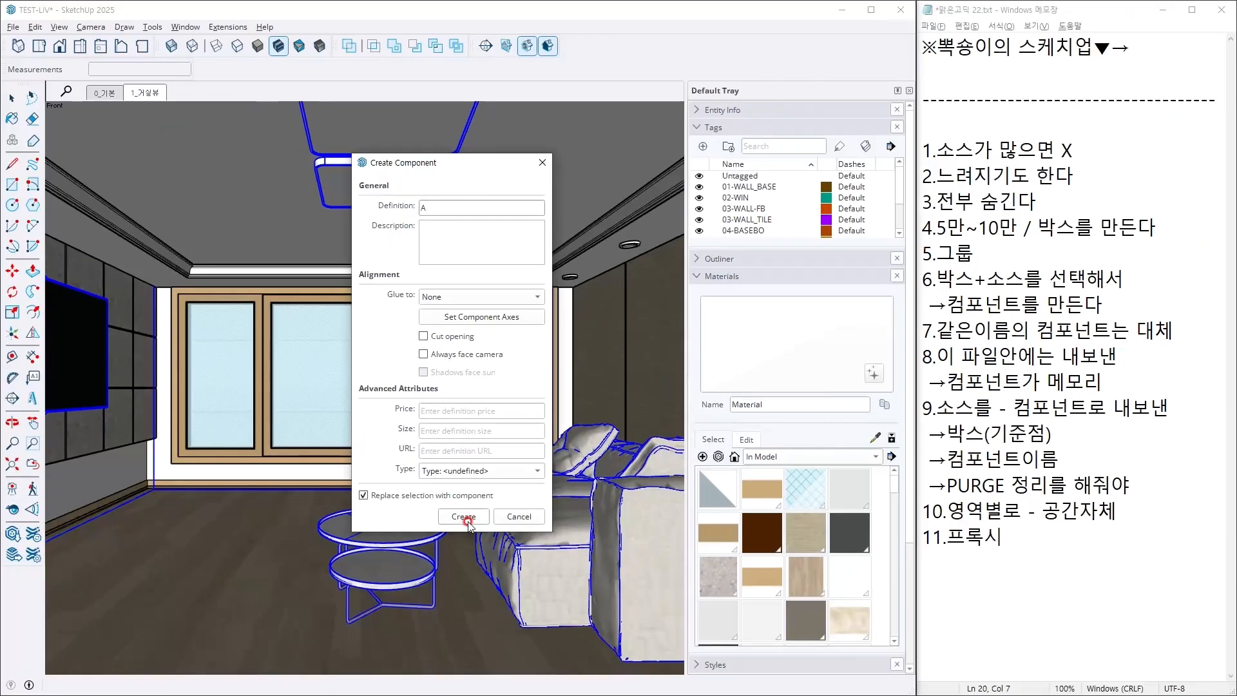
left_click(465, 516)
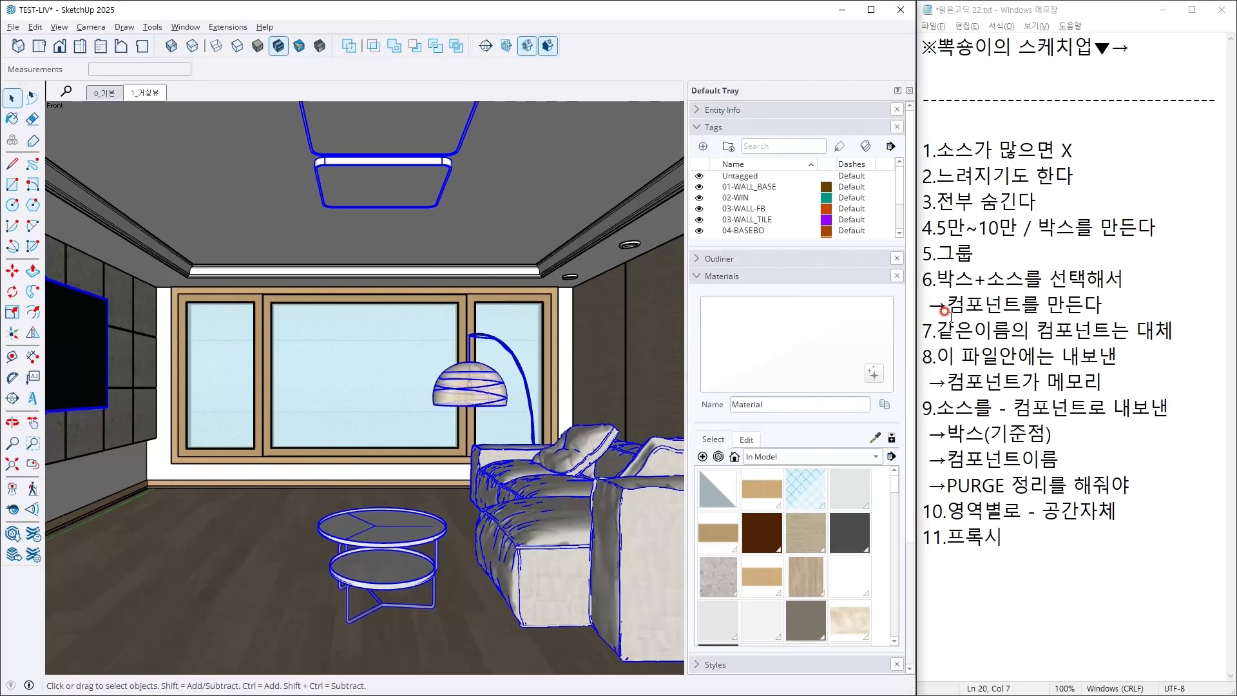
In the Notepad notes, add a new line starting with "→" below "→컴포넌트를 만든다".
left_click(936, 305)
left_click(1121, 303)
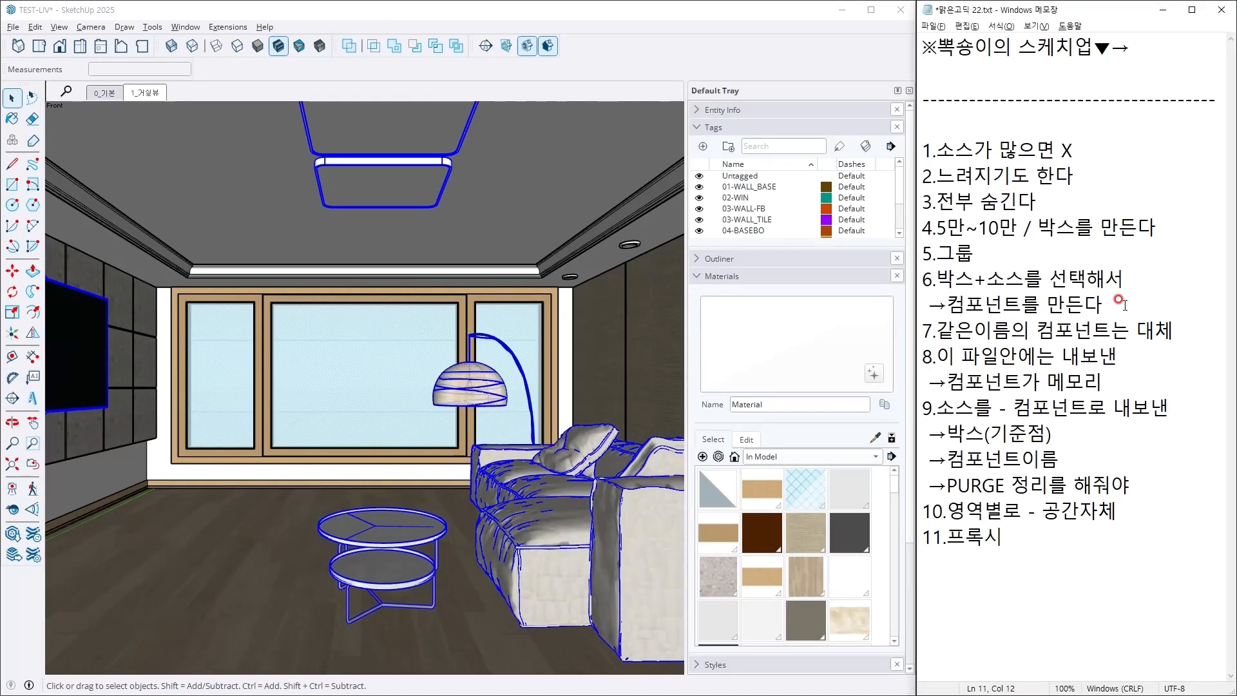
key("Return")
type("→")
Back in SketchUp, save component A out to the device as A.skp in the D:\COM folder.
right_click(516, 480)
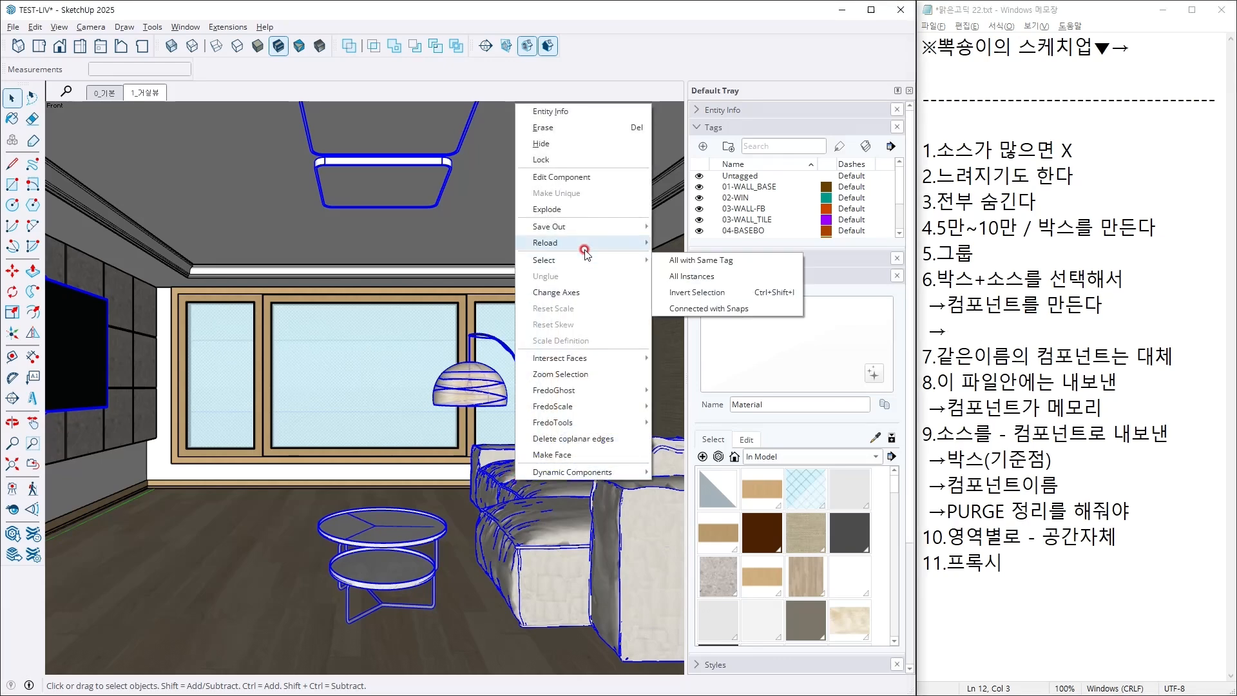
left_click(456, 307)
left_click(481, 335)
left_click(579, 473)
right_click(578, 477)
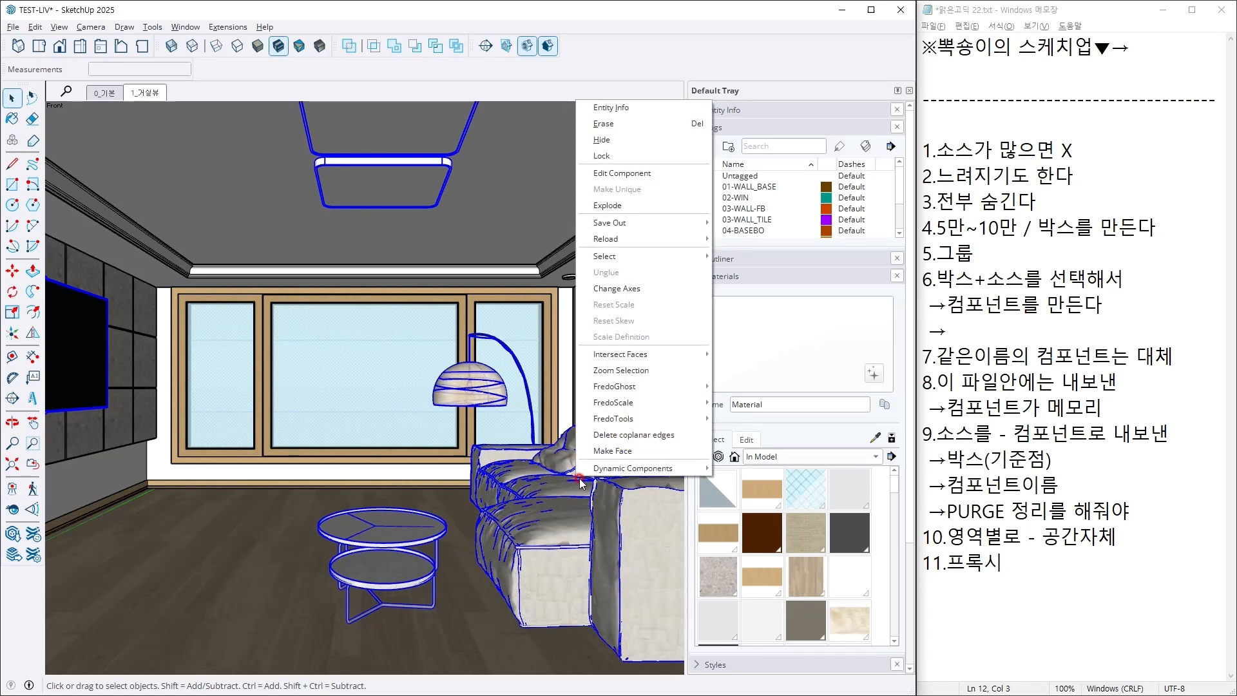
right_click(515, 528)
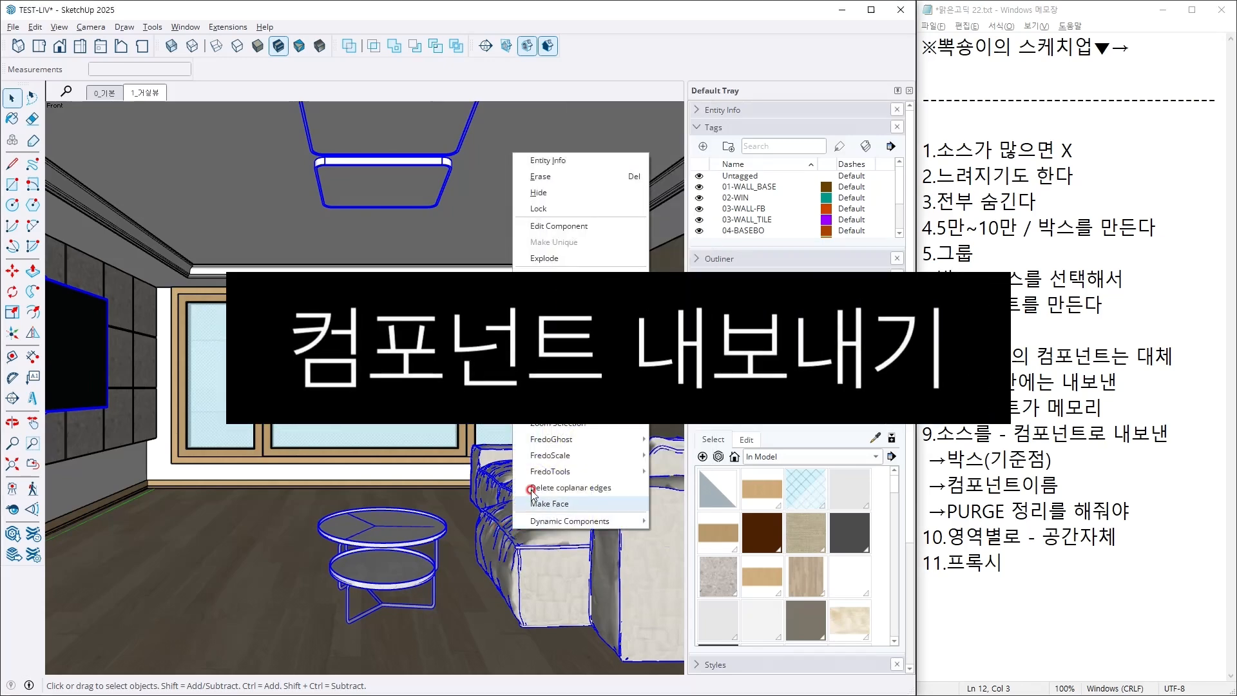
mouse_move(574, 273)
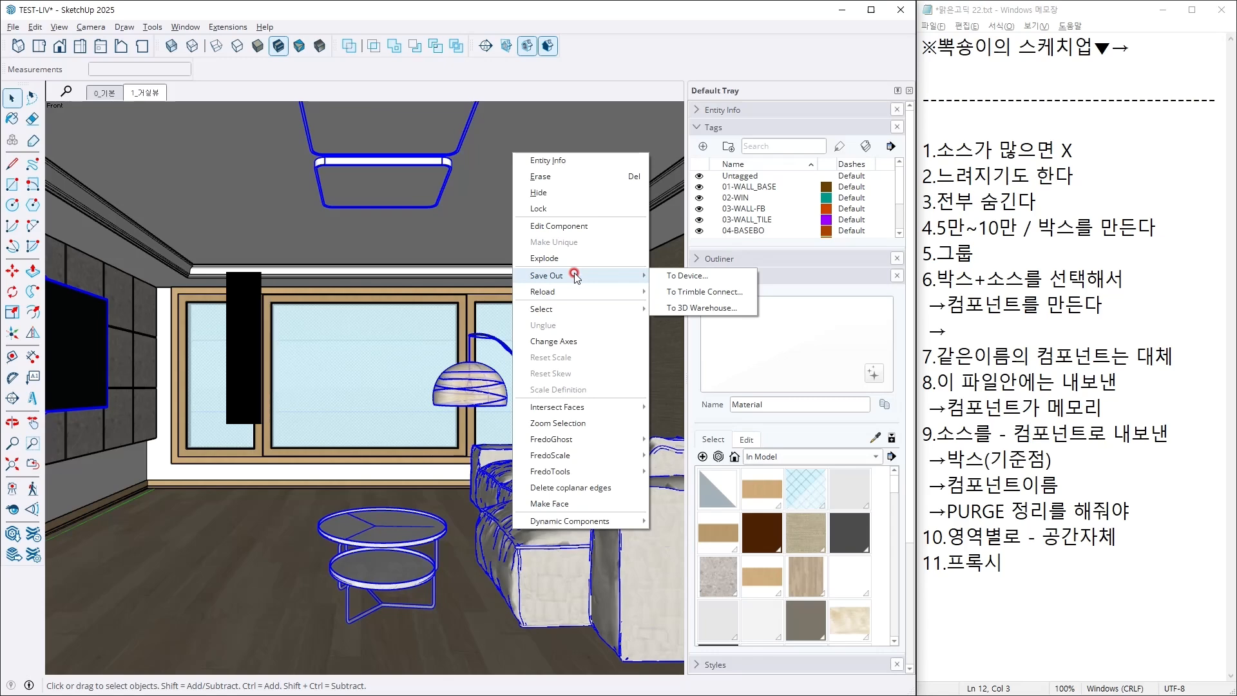
left_click(674, 278)
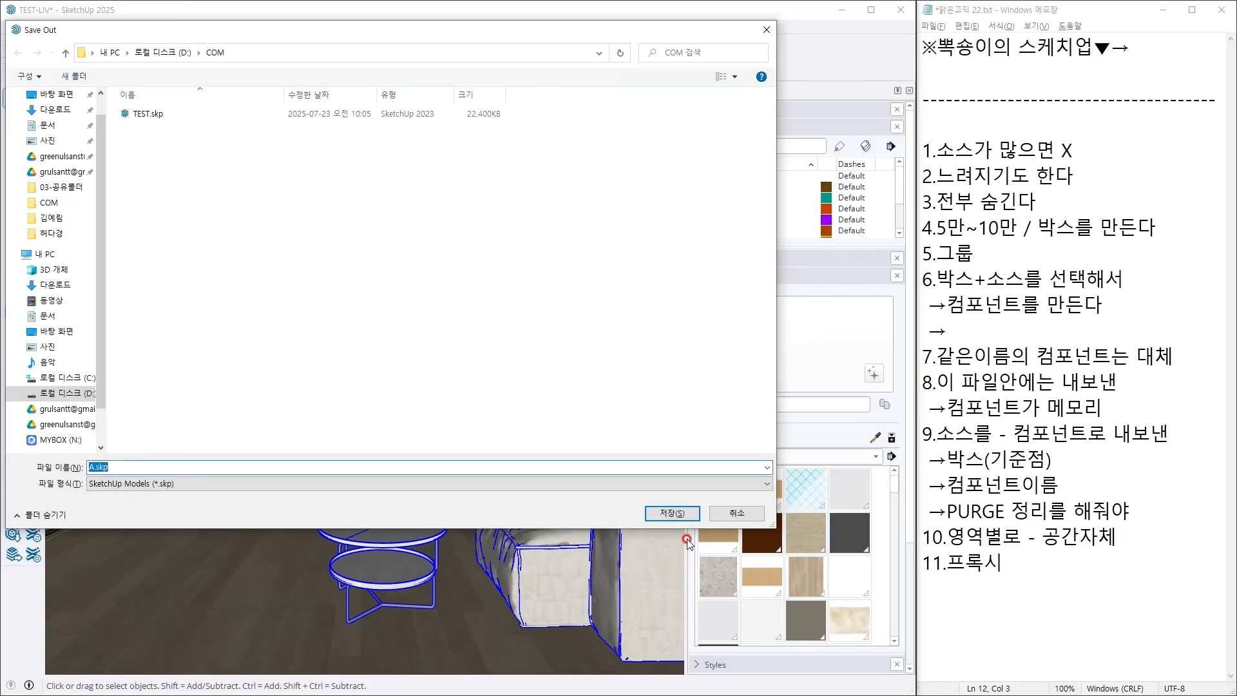
left_click(670, 513)
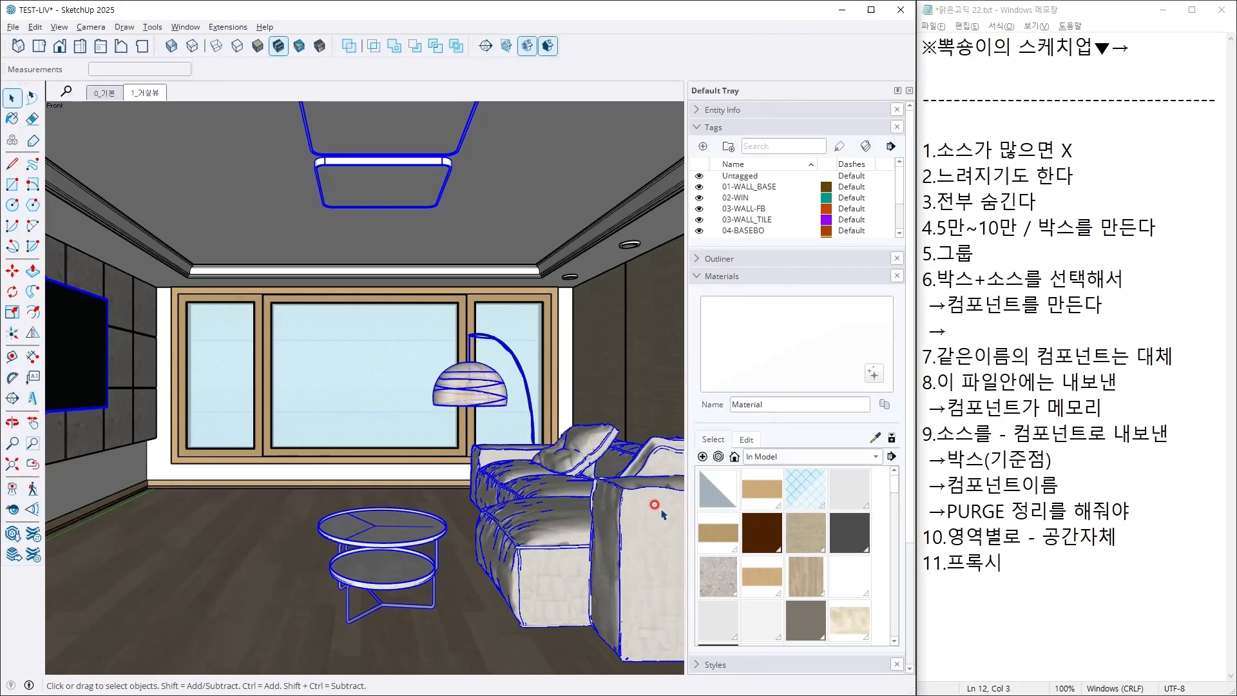
In the Notepad notes, complete the empty arrow line under item 6 so it reads "→우측→SAVE OUT→동일이름".
left_click(1001, 324)
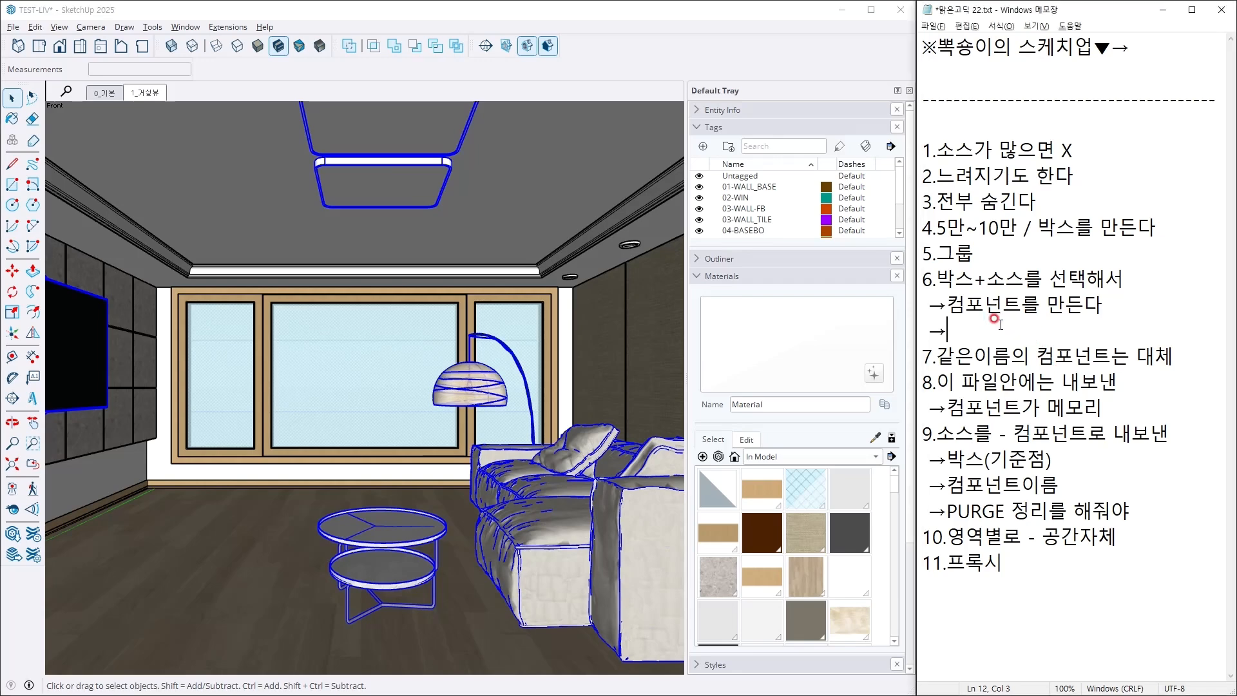
type("우측")
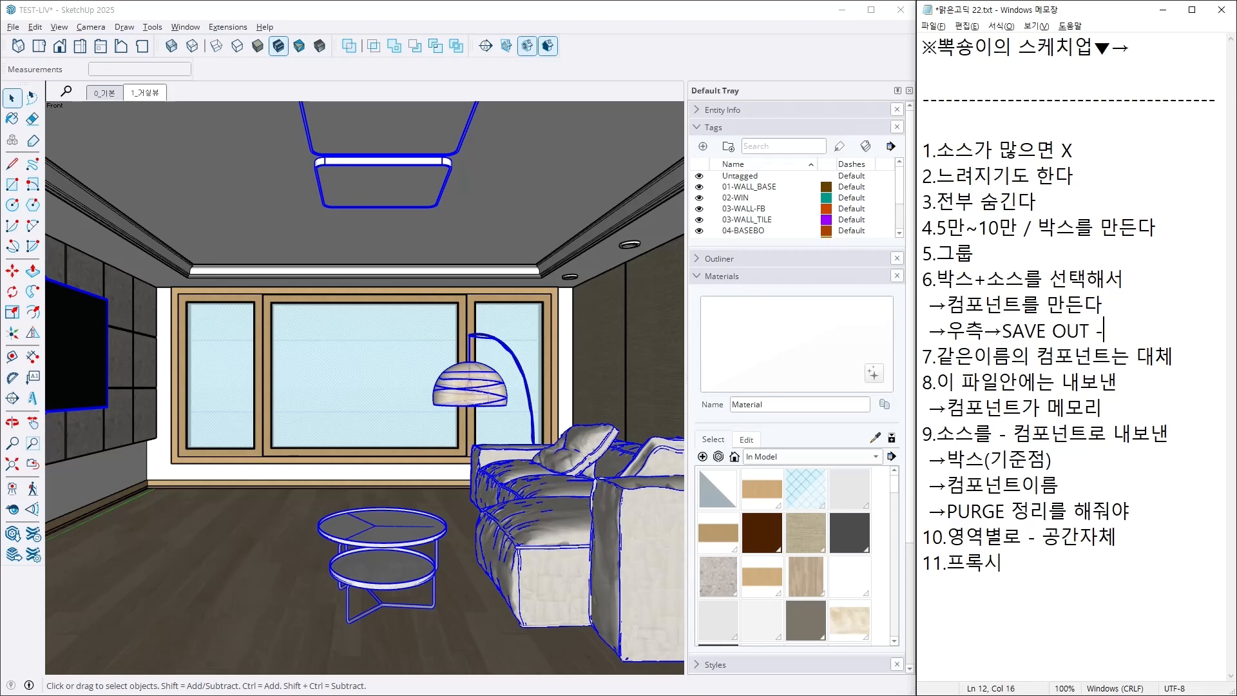
type("→SAVE OUT→동일이름")
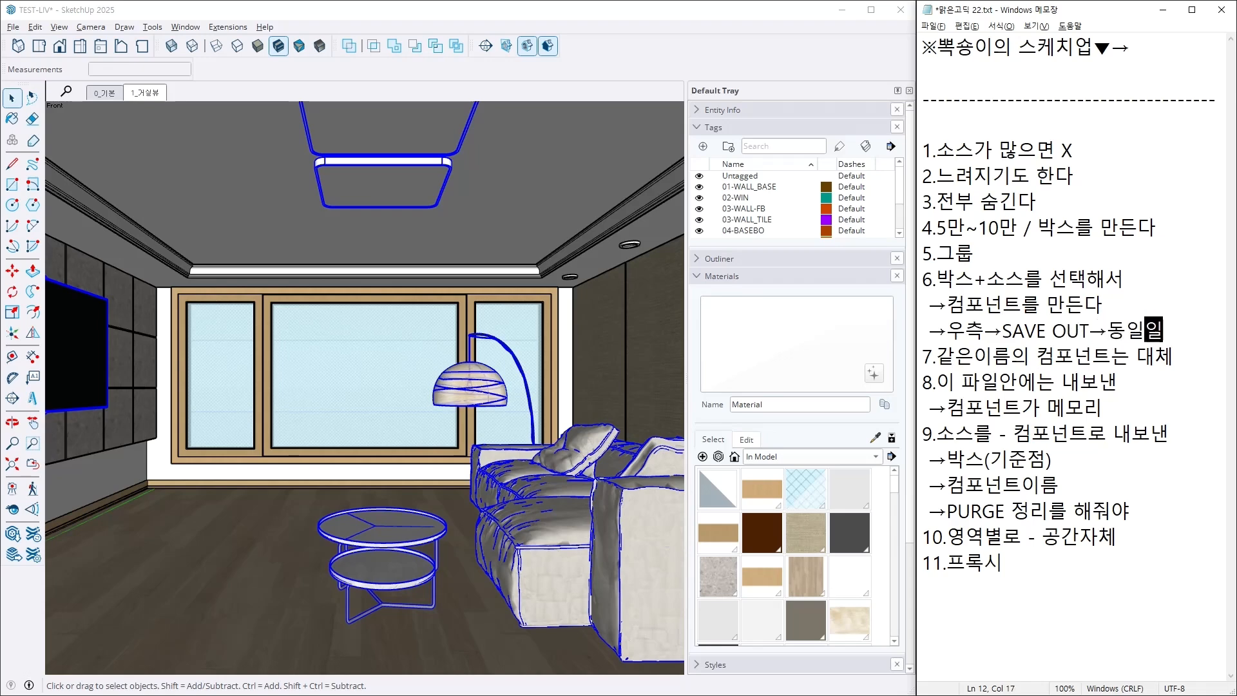
Back in SketchUp, explode component A containing the large surrounding box and the furniture.
middle_click_drag(418, 491, 386, 522)
scroll(386, 522, "down", 3)
key("shift+z")
middle_click_drag(436, 427, 434, 508)
scroll(376, 360, "up", 3)
scroll(375, 363, "up", 2)
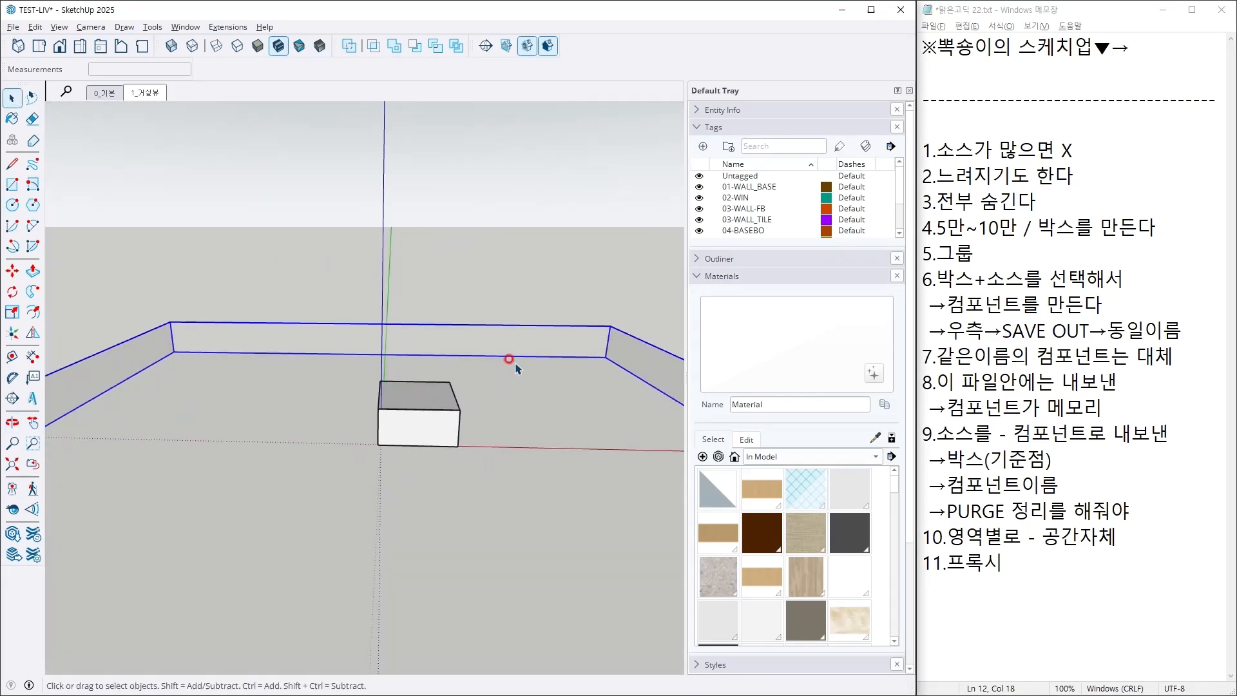
right_click(477, 329)
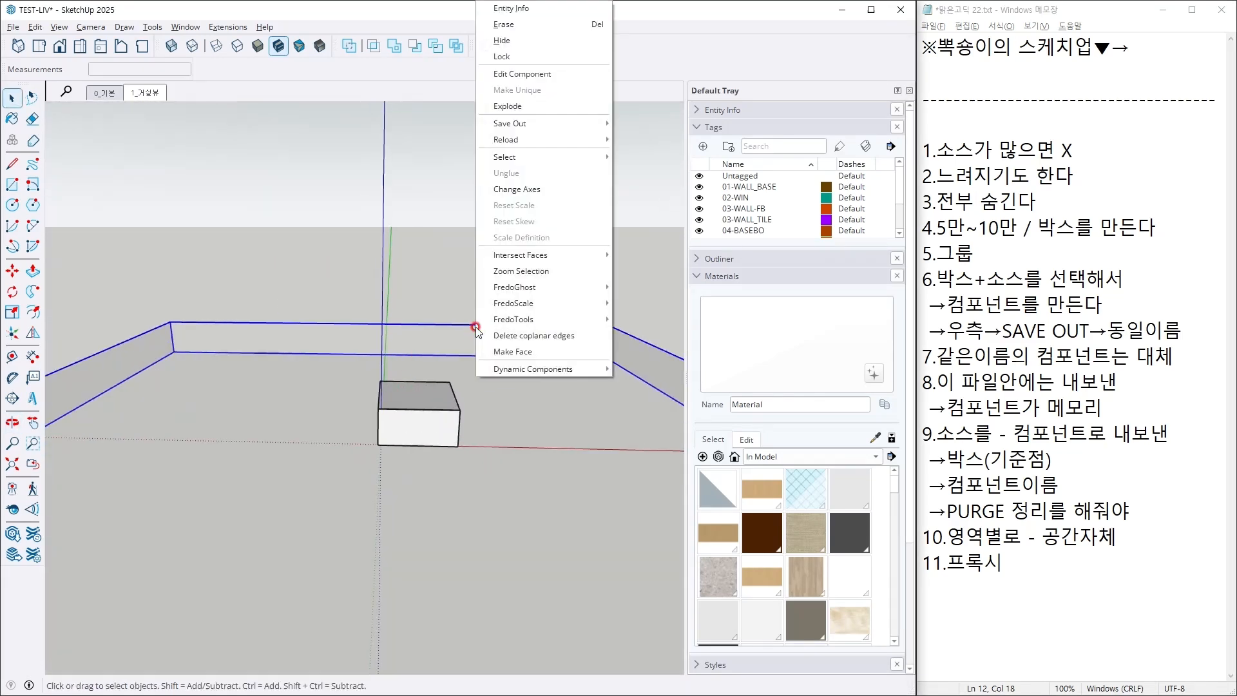
left_click(522, 147)
scroll(409, 385, "up", 1)
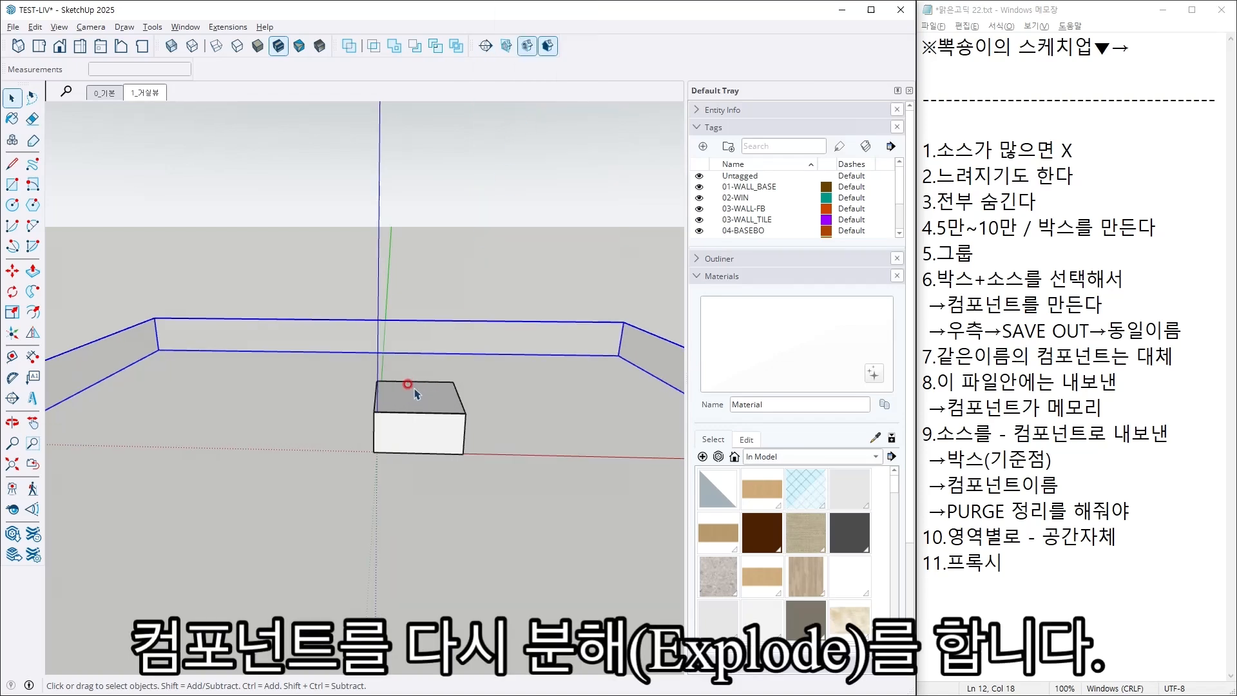
In the living-room scene, take the surrounding box out of the selection and delete all the furniture.
scroll(434, 367, "up", 5)
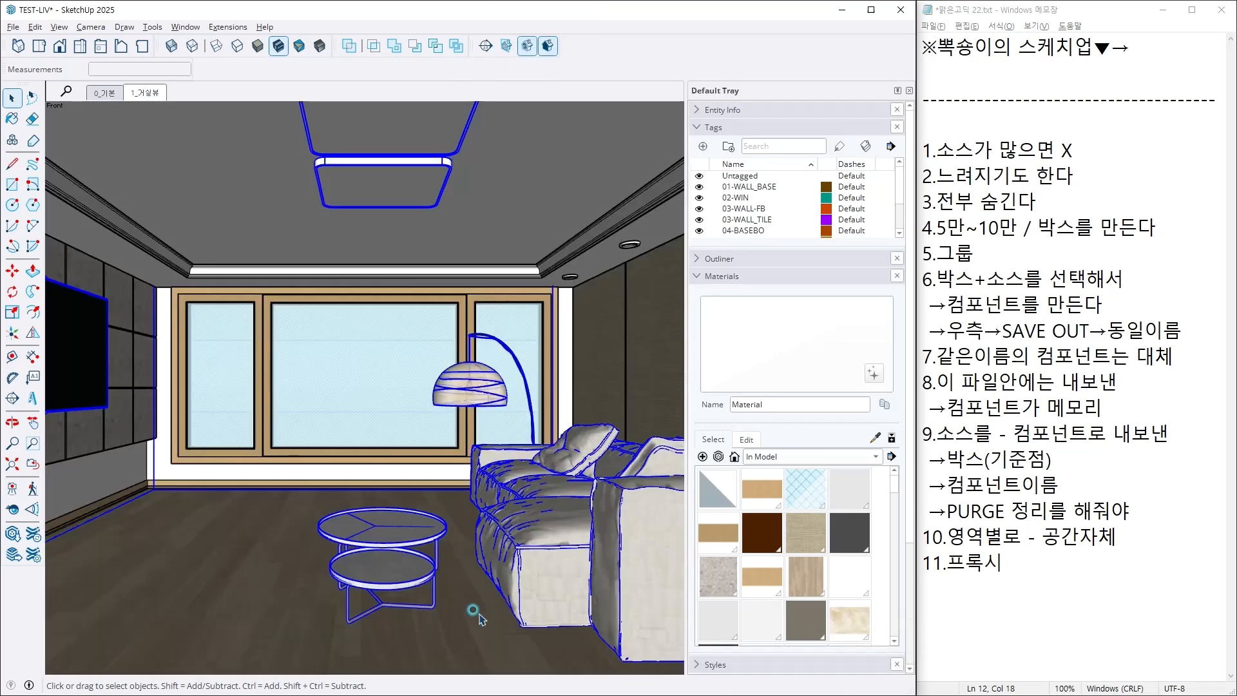
left_click(474, 610)
left_click(538, 542)
key("Delete")
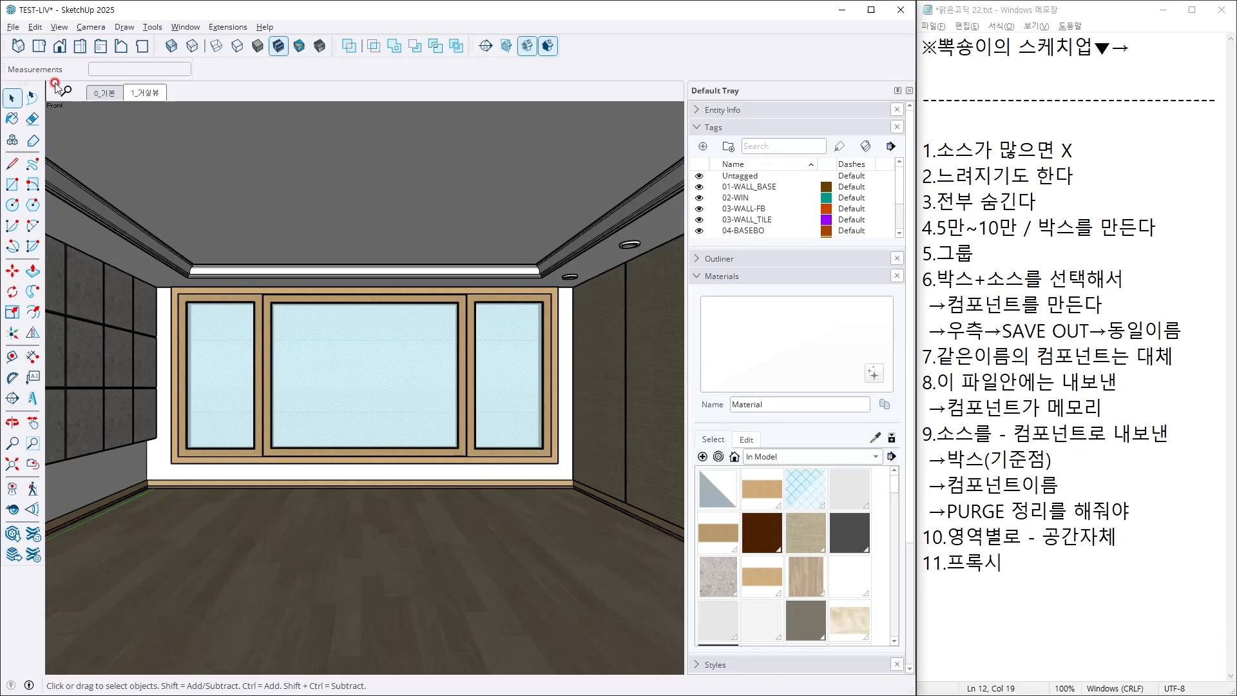
Save the model without furniture as a new file named A on the desktop.
left_click(12, 26)
left_click(59, 99)
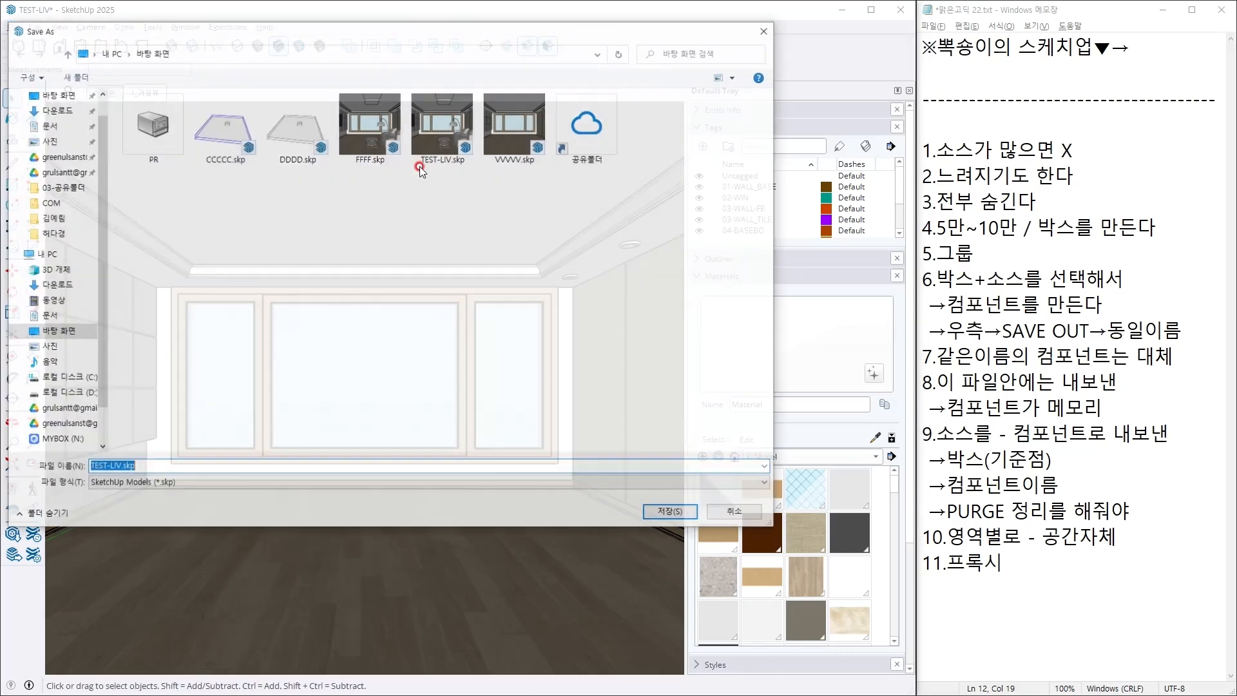
type("A")
key("Return")
Compare the file sizes of A.skp and TEST-LIV.skp in the desktop folder in File Explorer.
key("super+e")
left_click_drag(795, 199, 1236, 162)
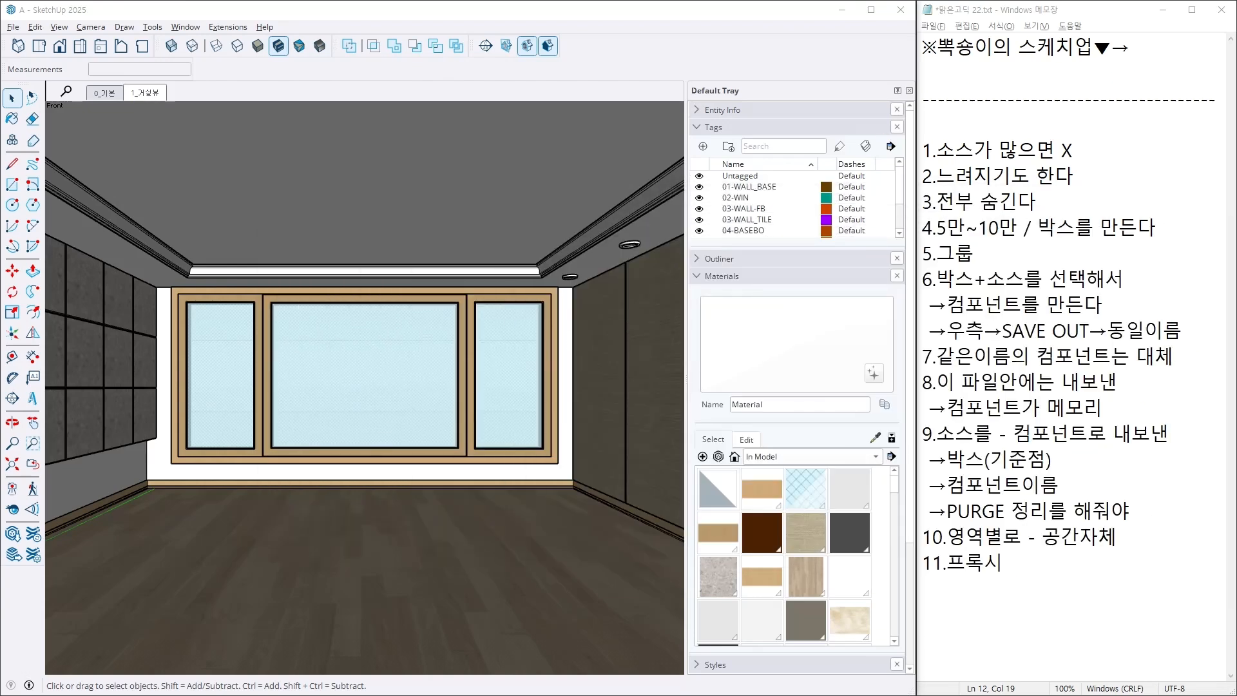
left_click_drag(1236, 181, 329, 0)
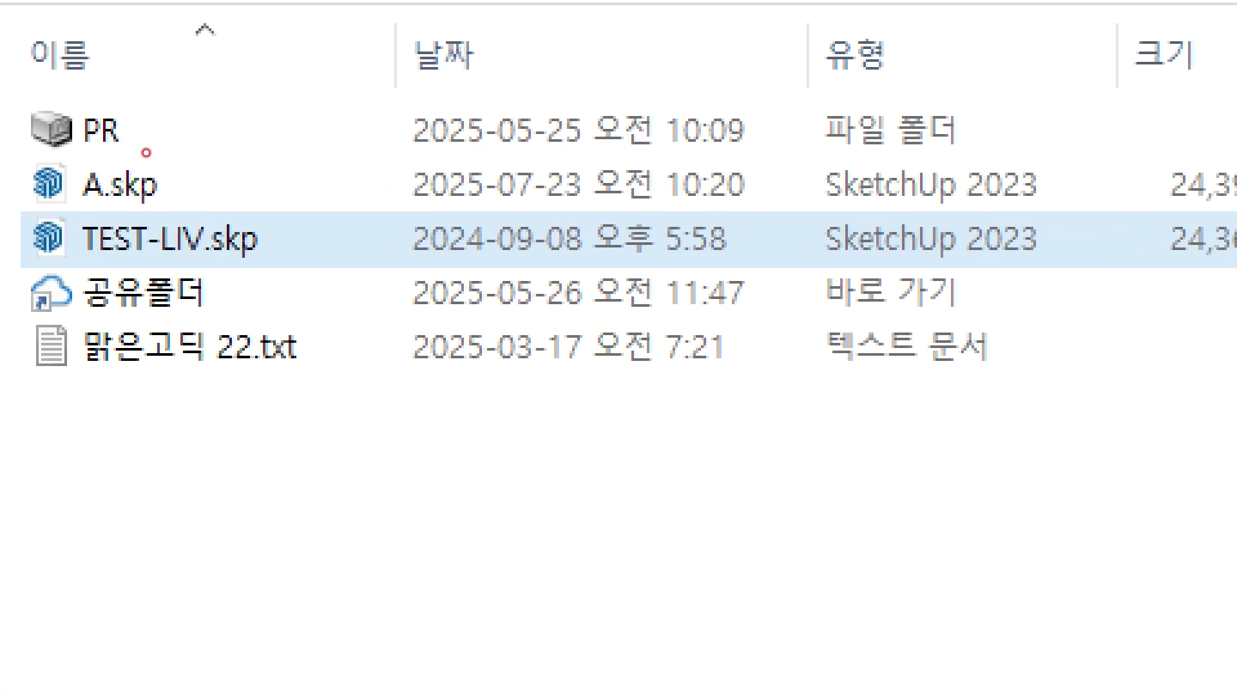
left_click_drag(83, 142, 820, 224, "ctrl")
left_click_drag(731, 210, 792, 277, "ctrl+shift")
left_click_drag(742, 189, 787, 238, "ctrl+shift")
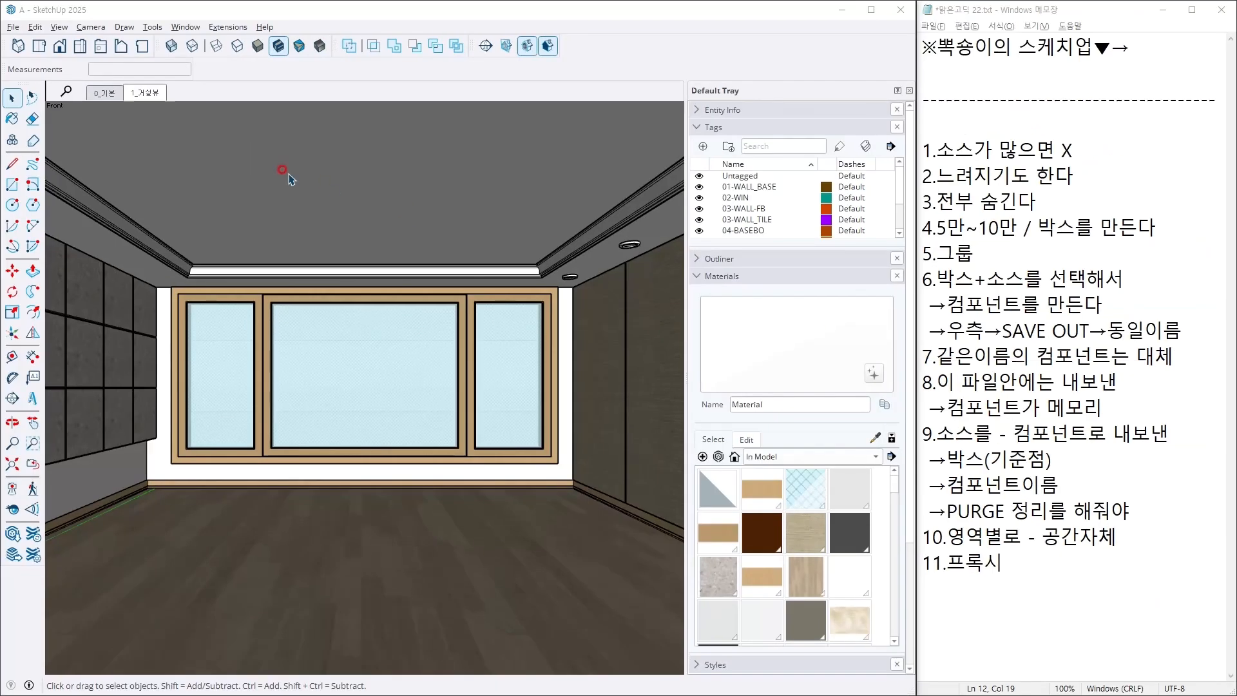
Back in SketchUp, purge all unused items from the entire model through the Model Info statistics.
left_click(29, 685)
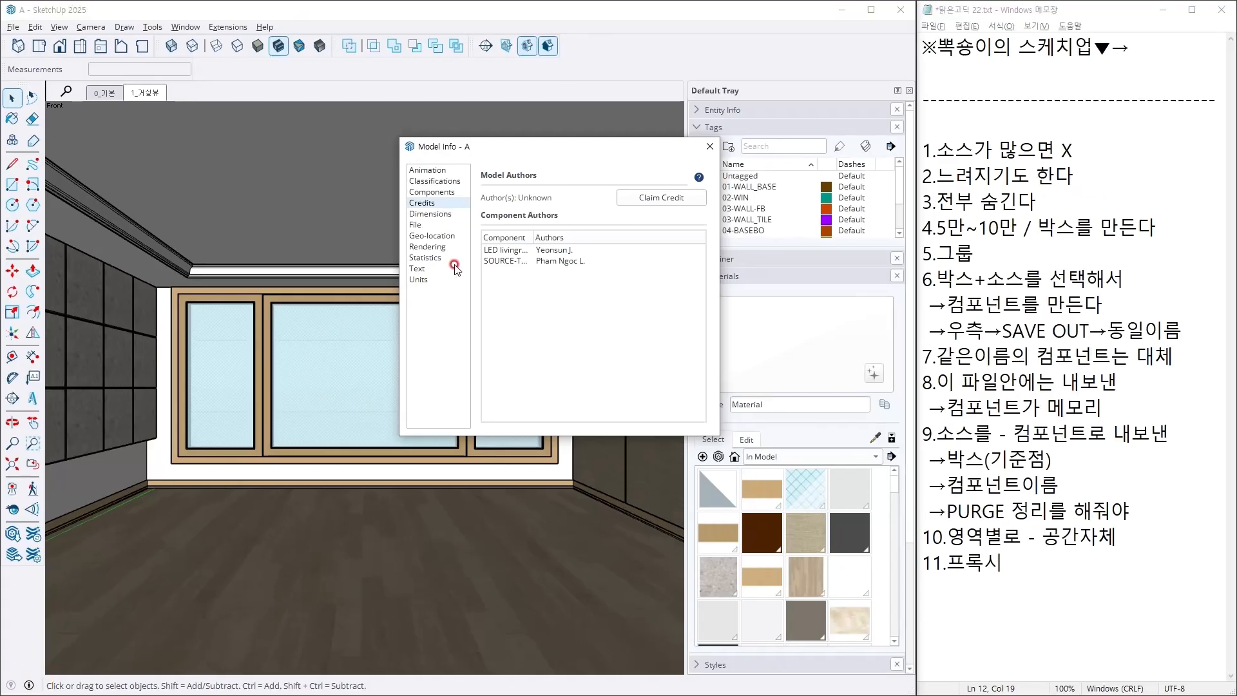
left_click(430, 257)
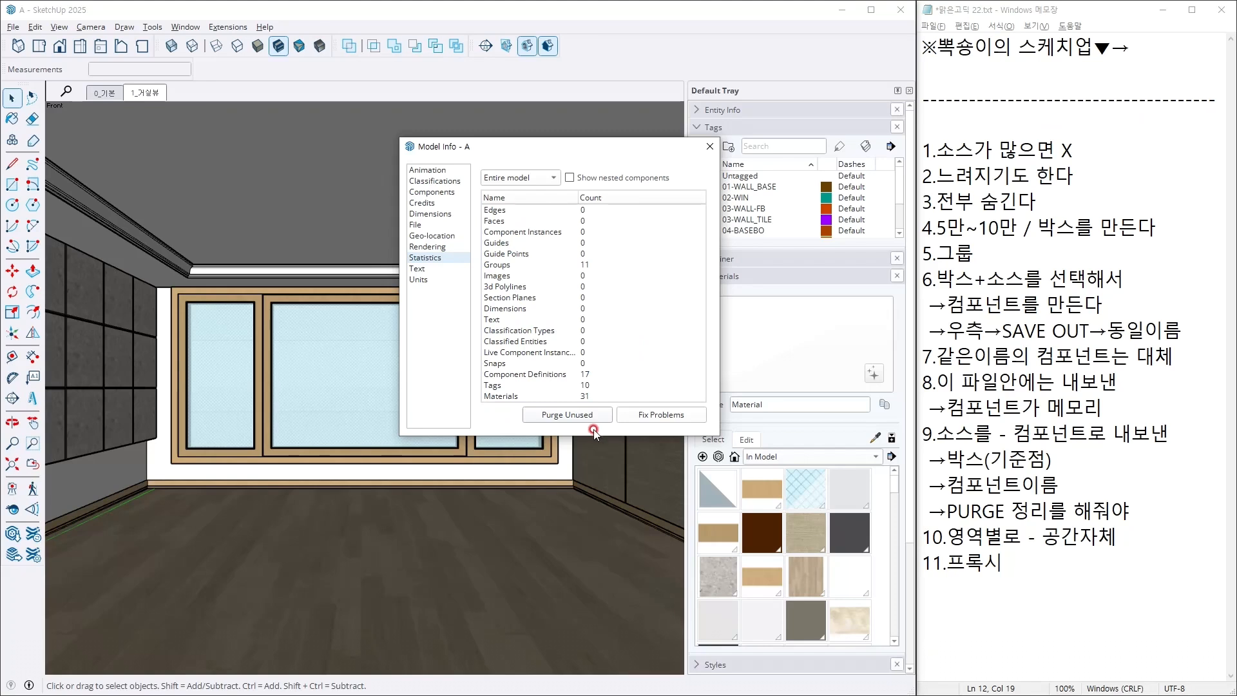
left_click(595, 416)
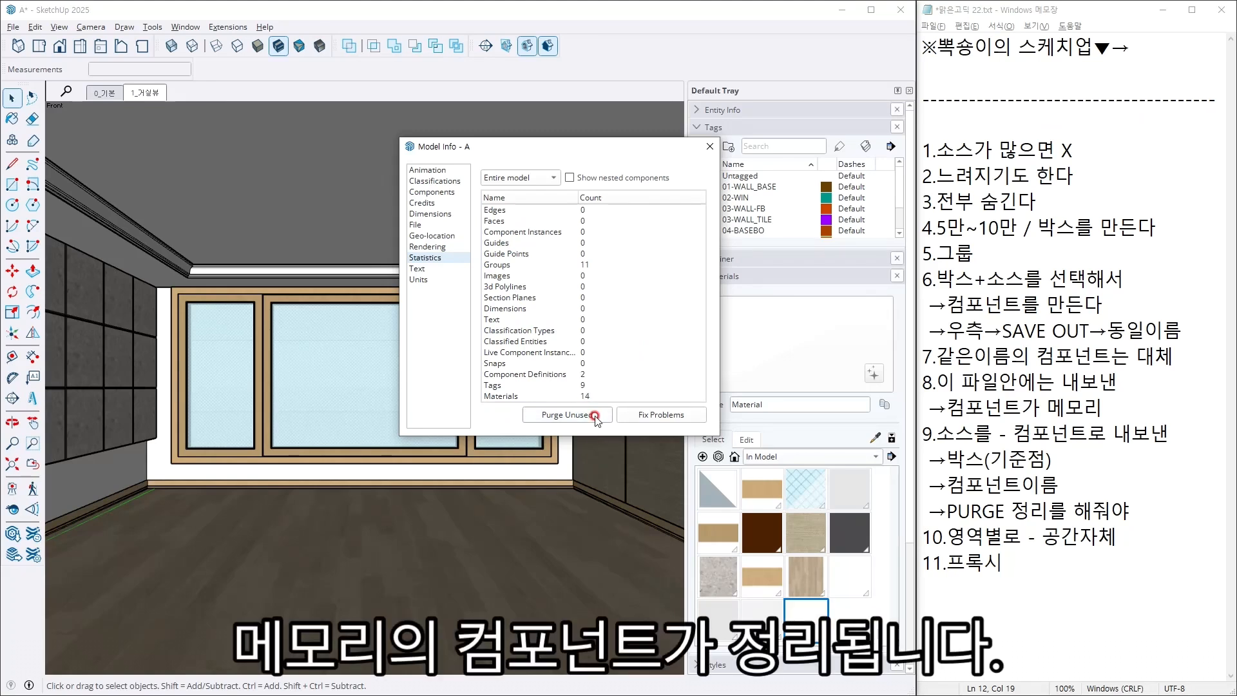
left_click(709, 151)
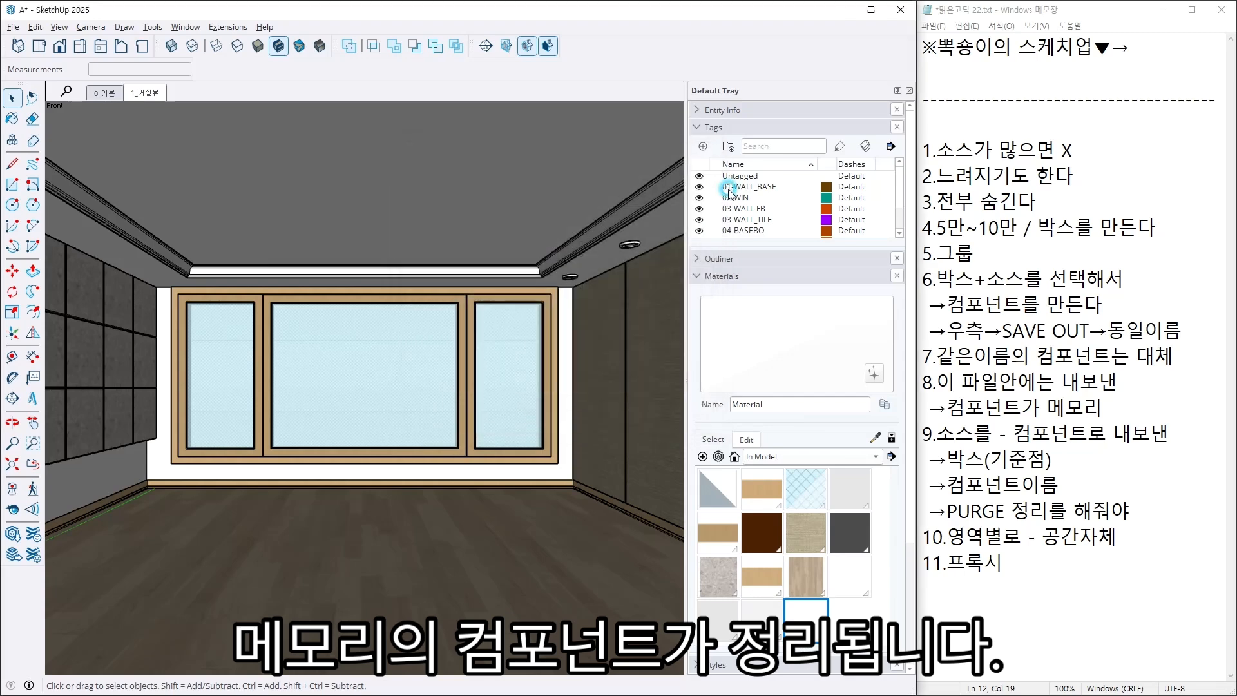
Save the purged model as a new file named B.
left_click(13, 27)
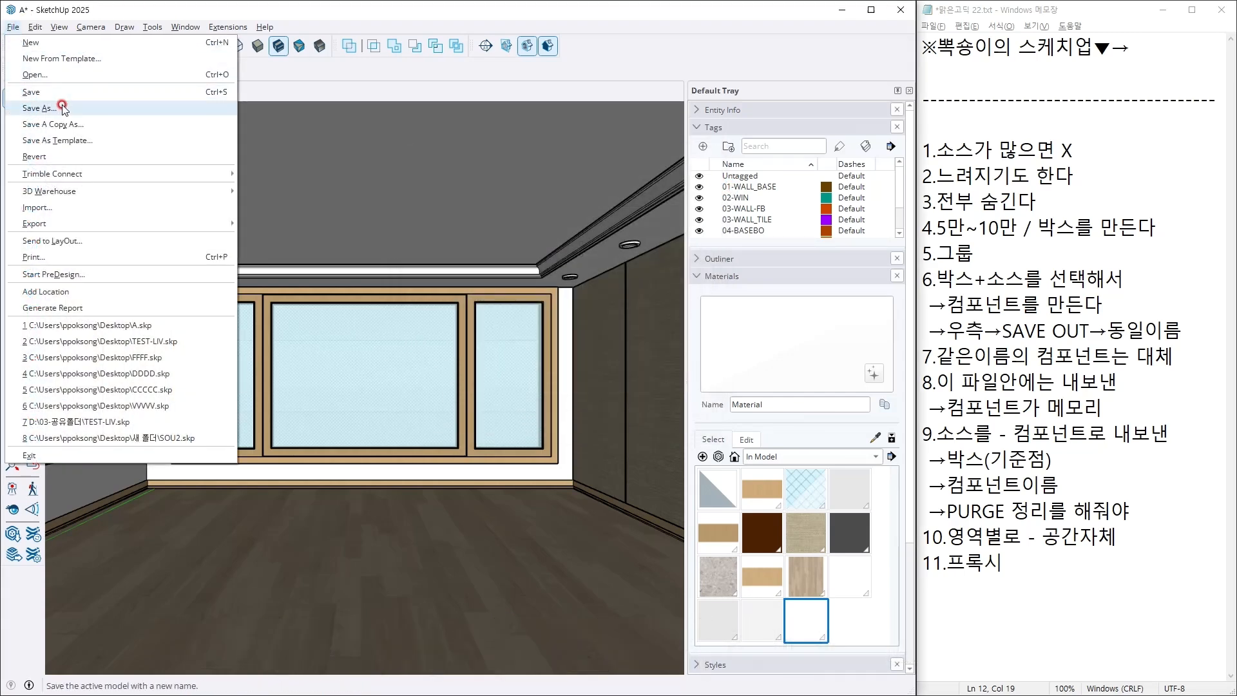
left_click(39, 108)
type("B")
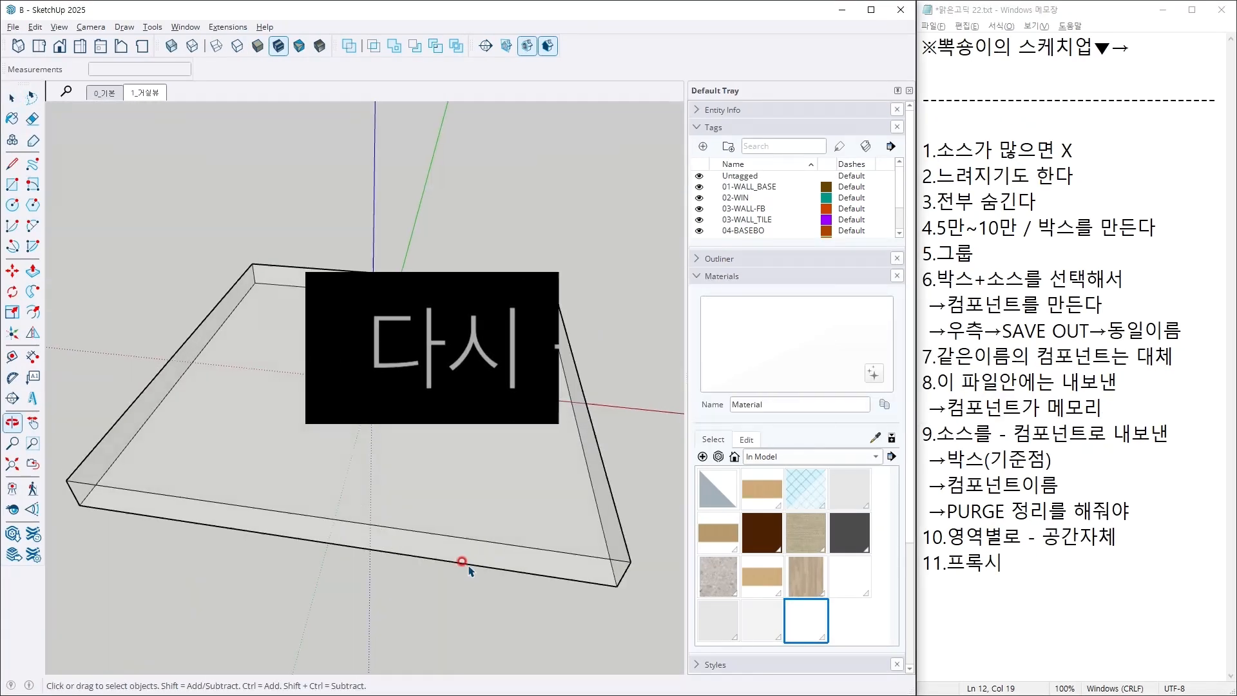
Select the large surrounding box and make it a component named A.
key("space")
left_click_drag(613, 455, 532, 332)
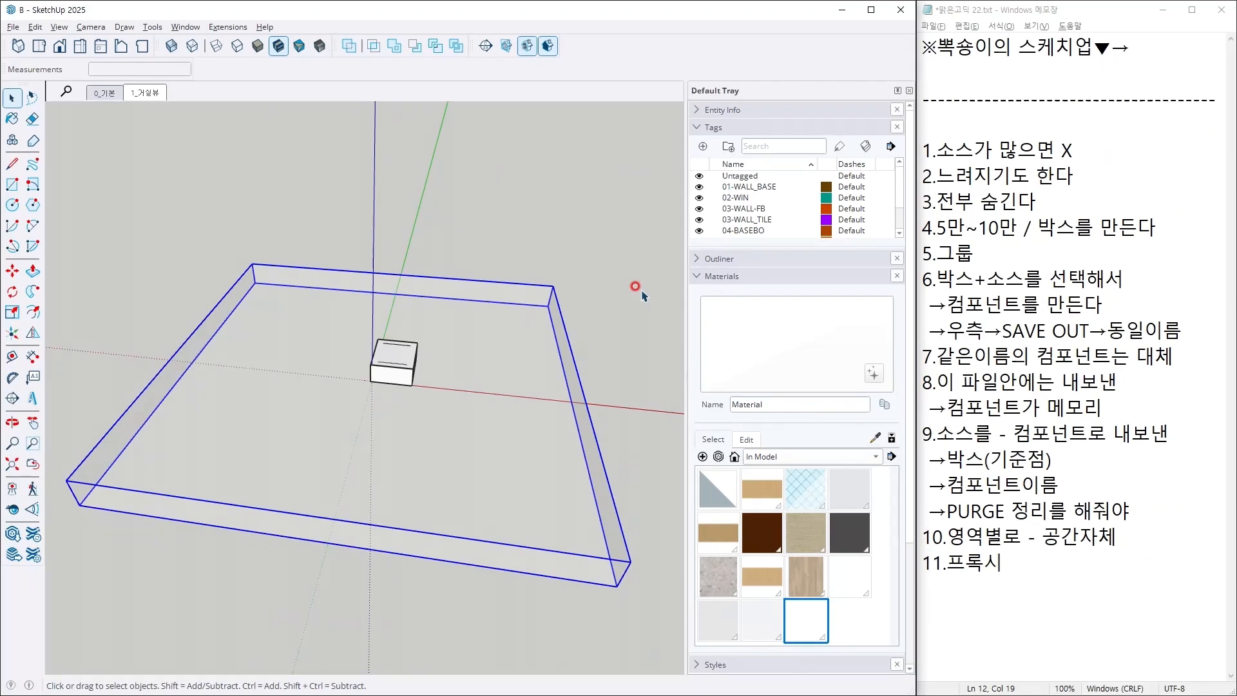
scroll(422, 227, "up", 5)
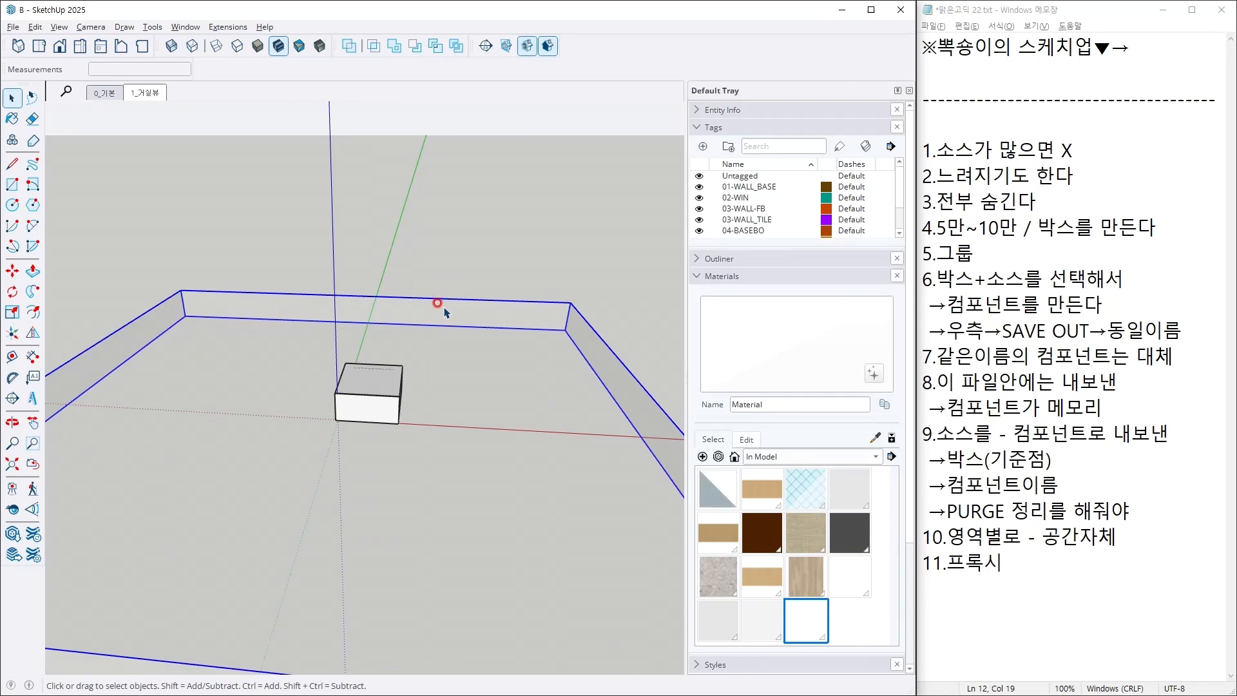
key("g")
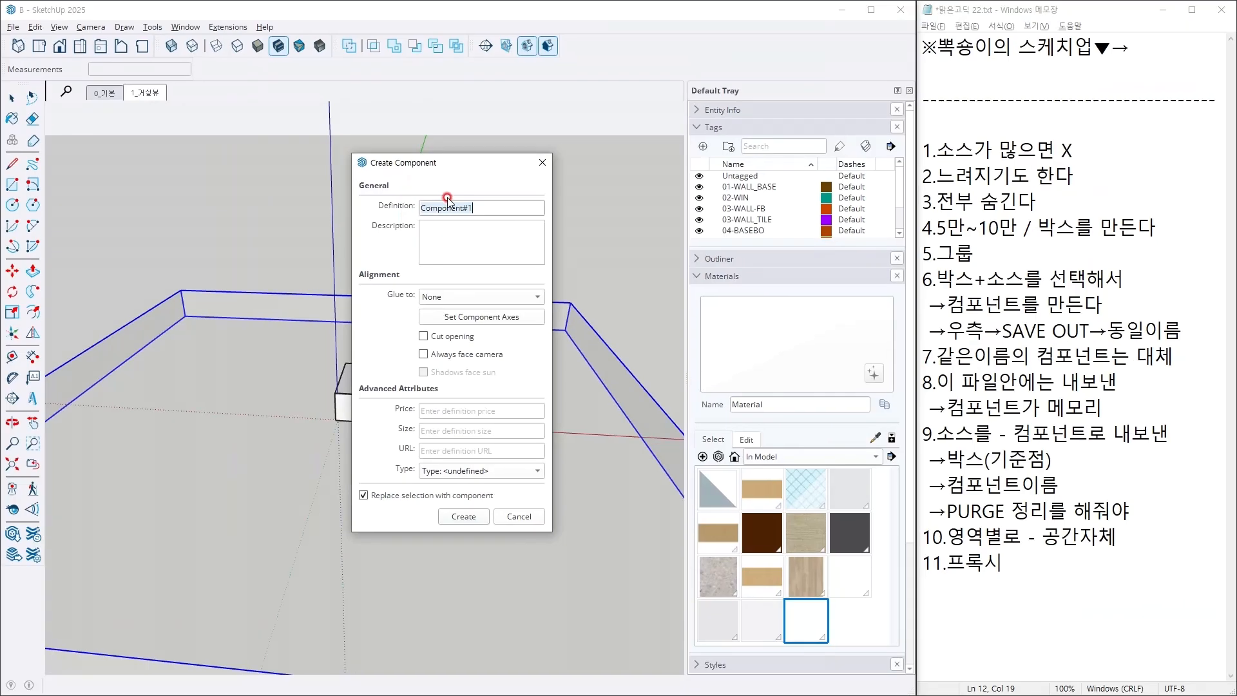
type("A")
left_click(455, 523)
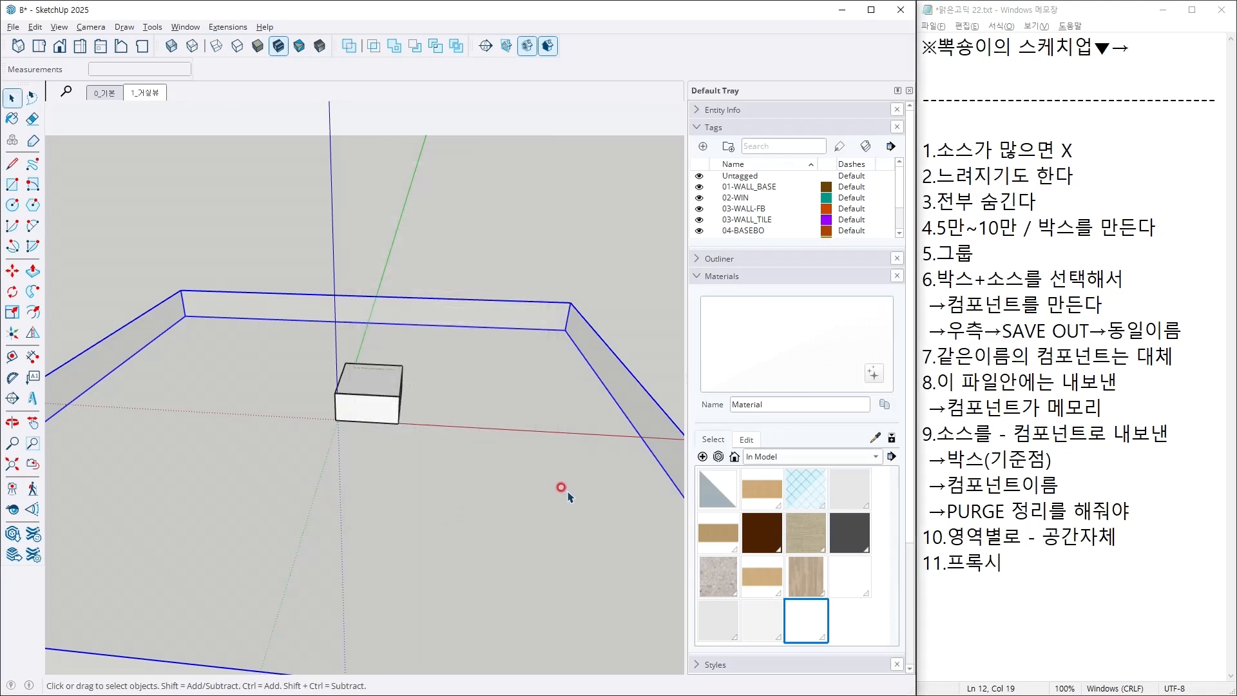
middle_click_drag(542, 449, 477, 422)
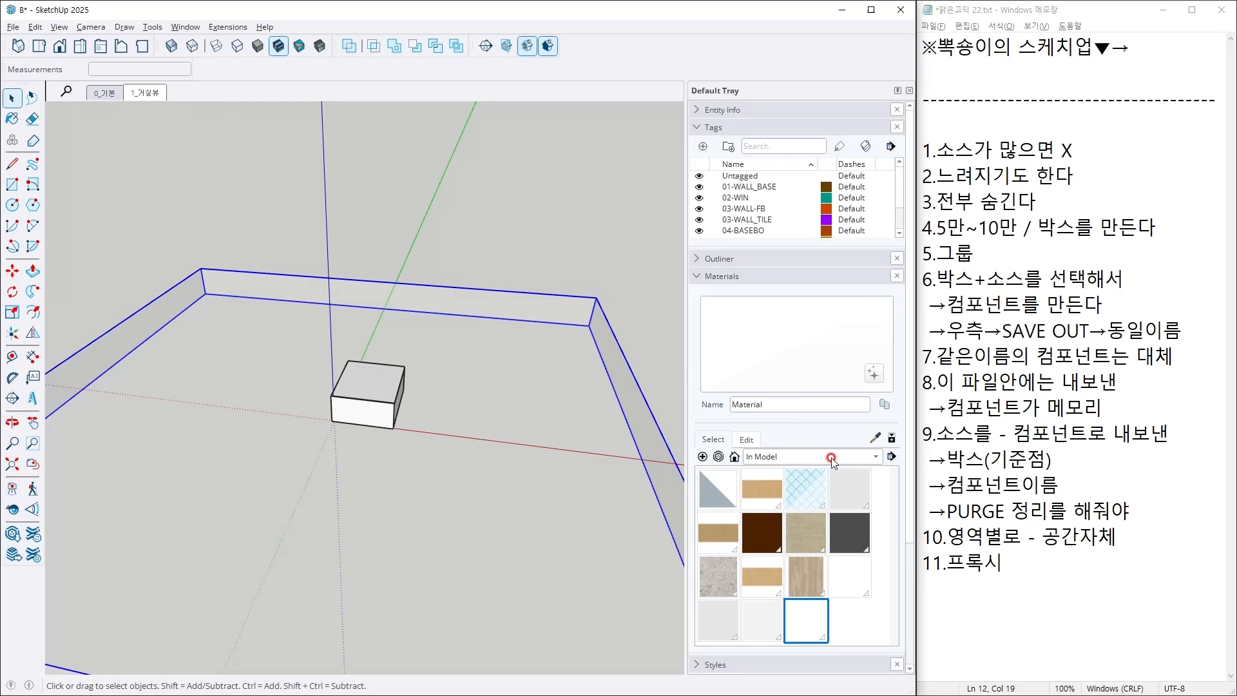
Reload the box component from the device with A.skp from the D:\COM folder, and show the 1_거실뷰 scene.
left_click(1201, 482)
left_click(1063, 510)
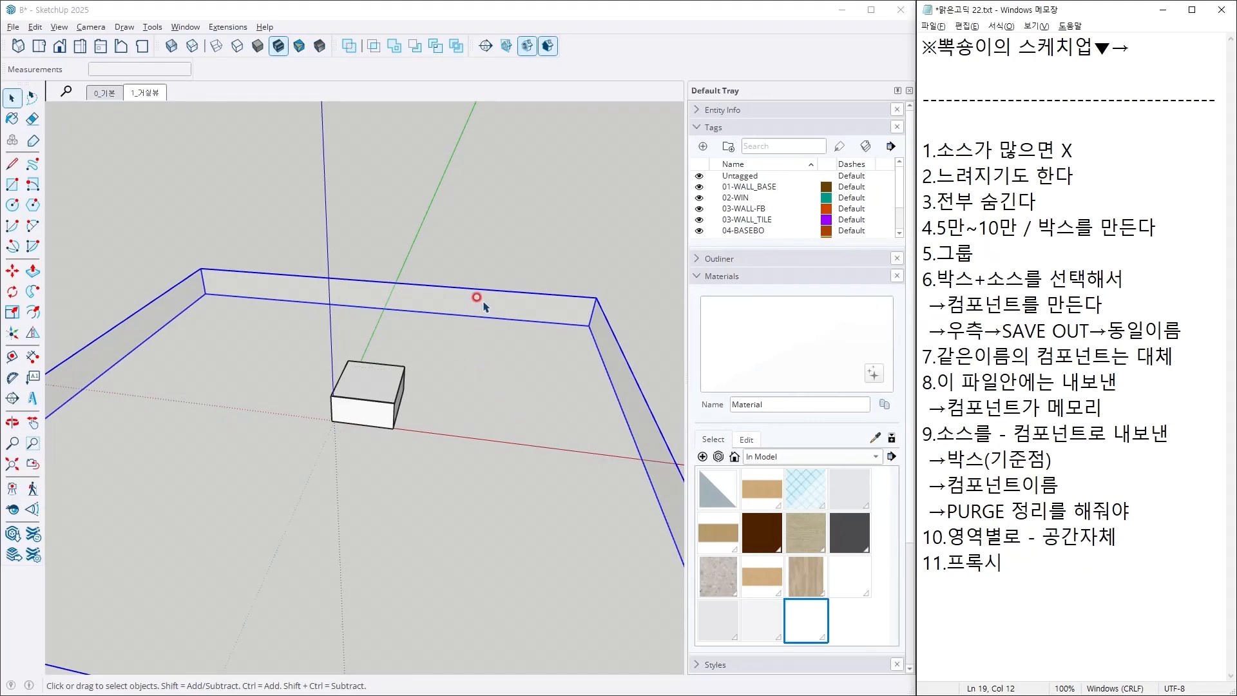
right_click(483, 301)
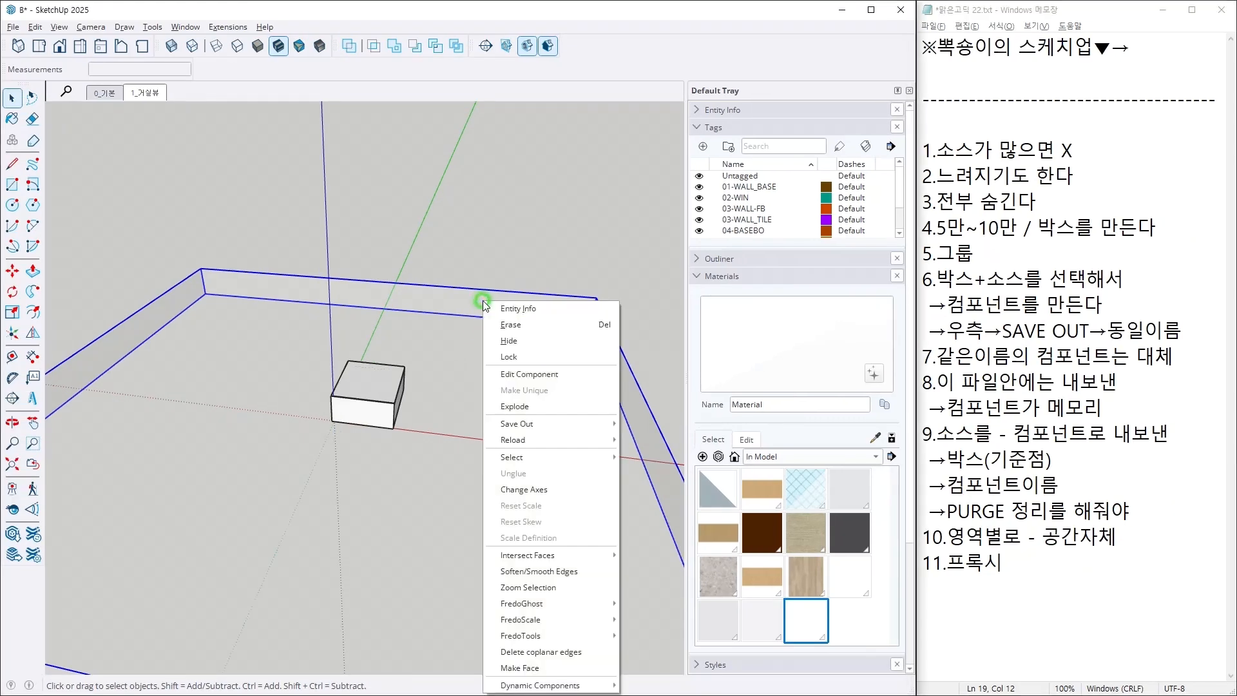
mouse_move(535, 440)
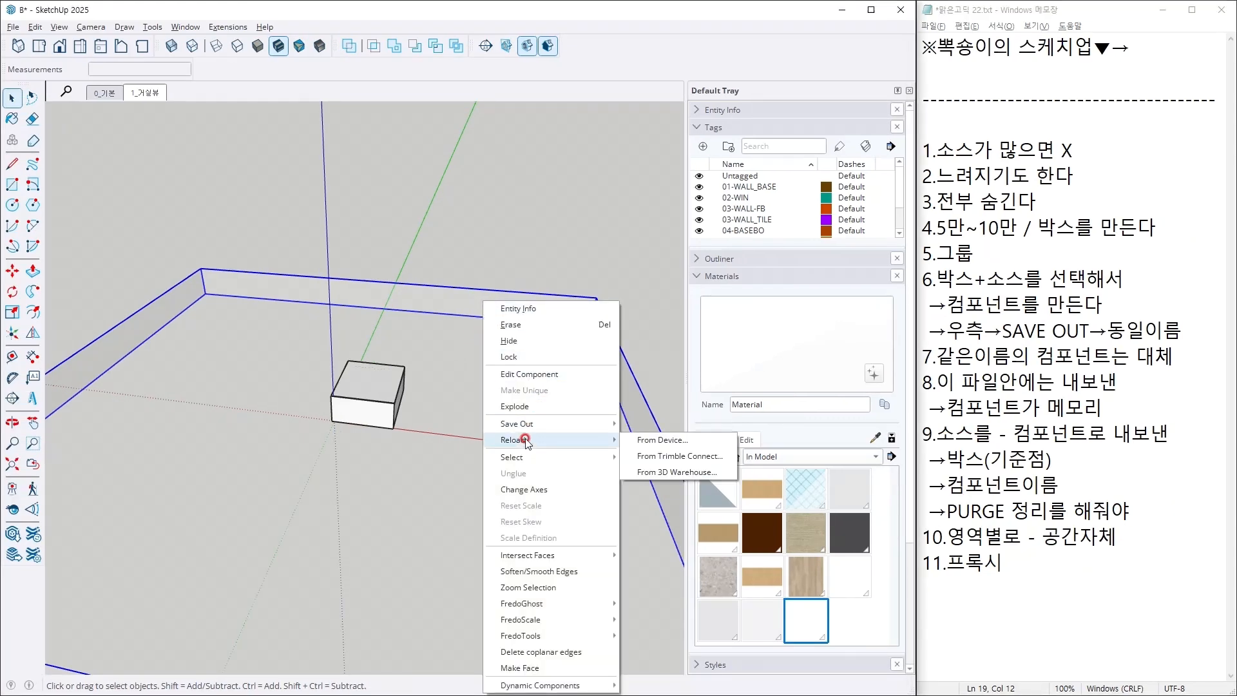
left_click(689, 441)
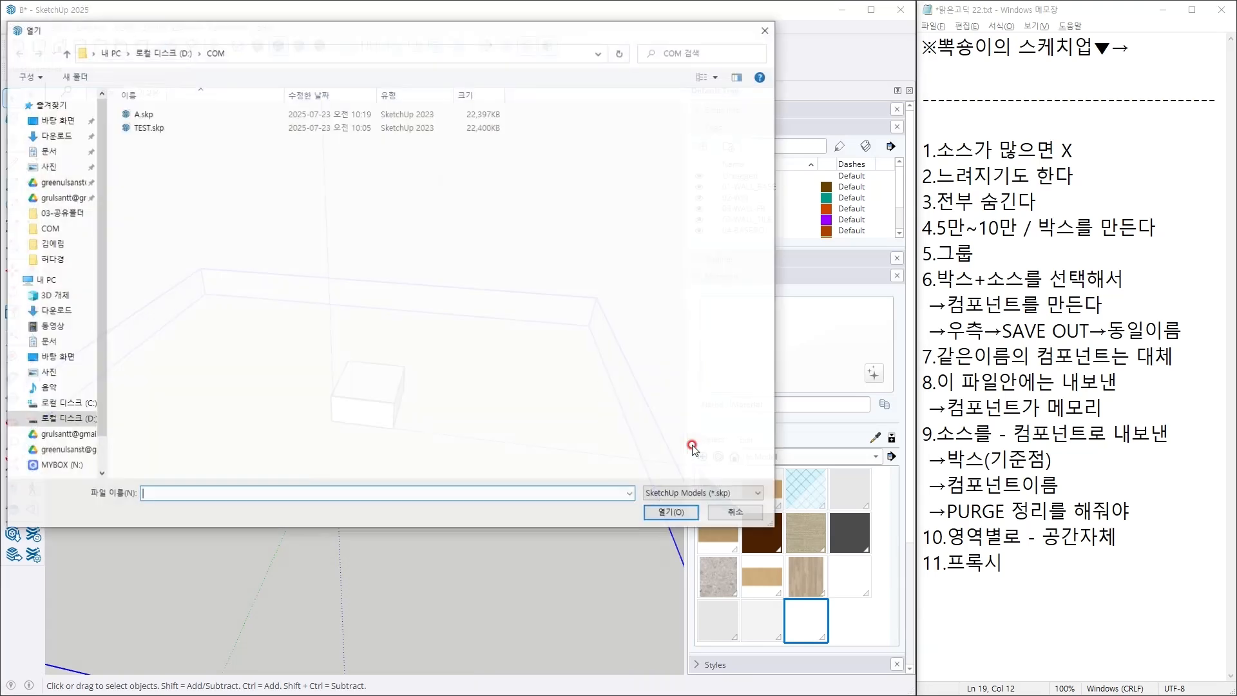
left_click(181, 119)
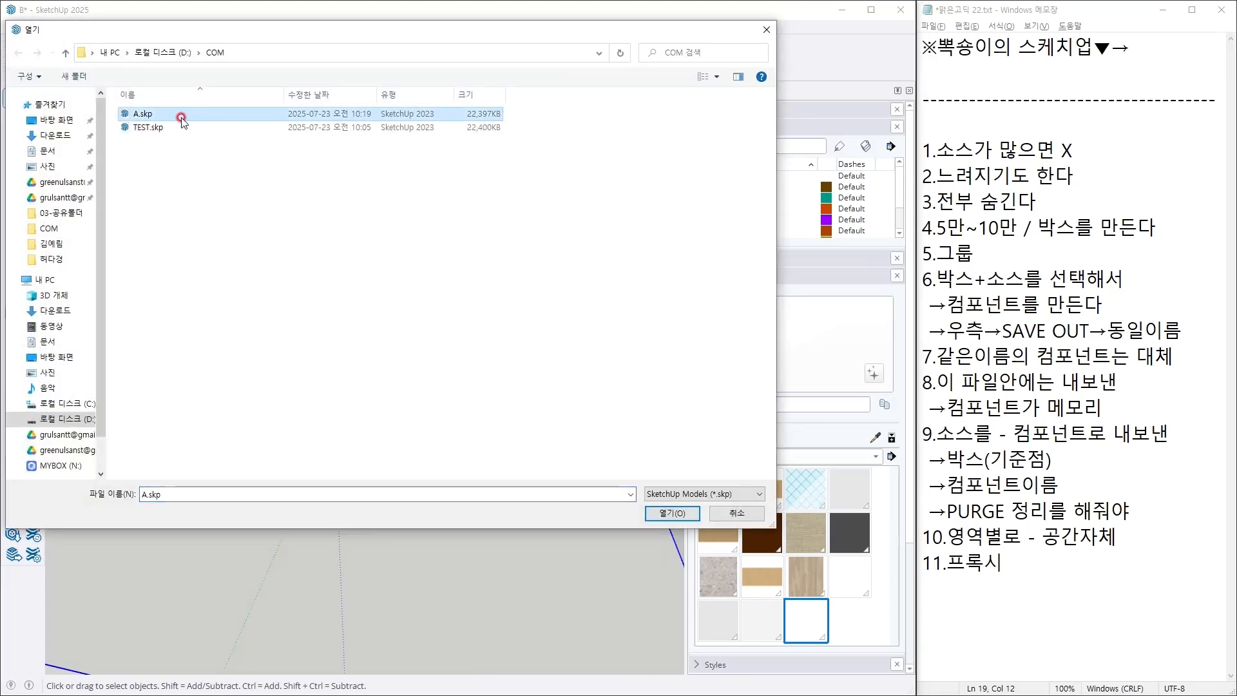
double_click(181, 119)
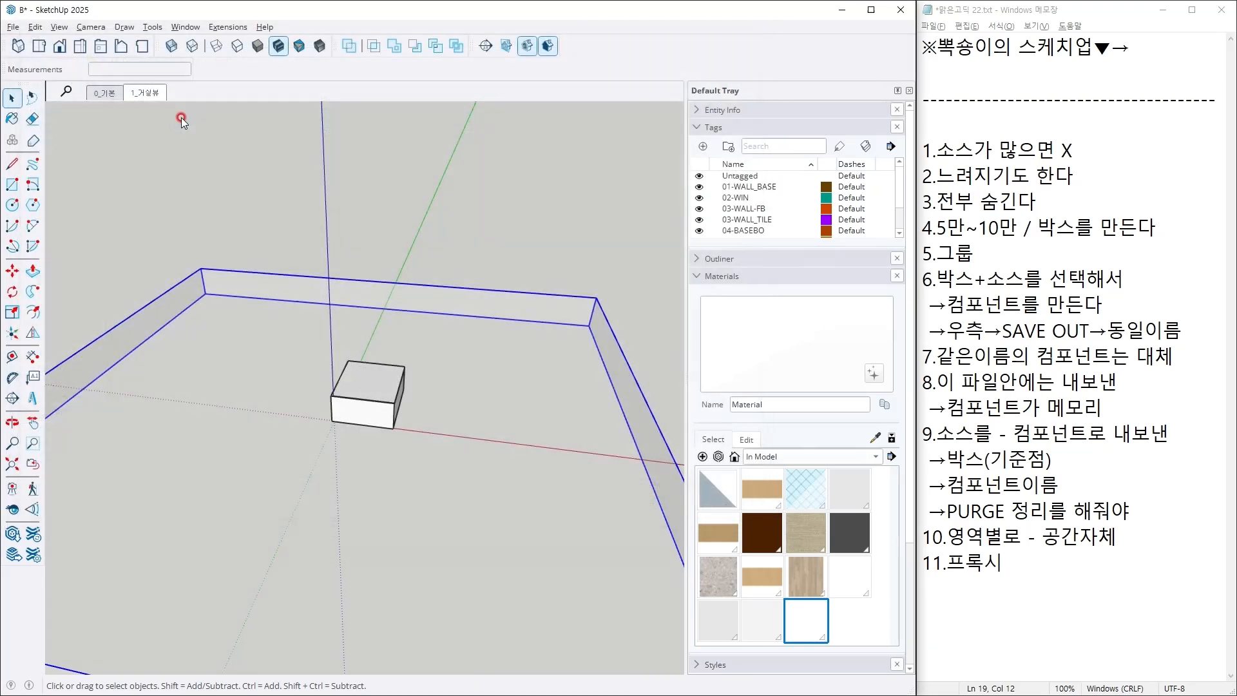
left_click(145, 95)
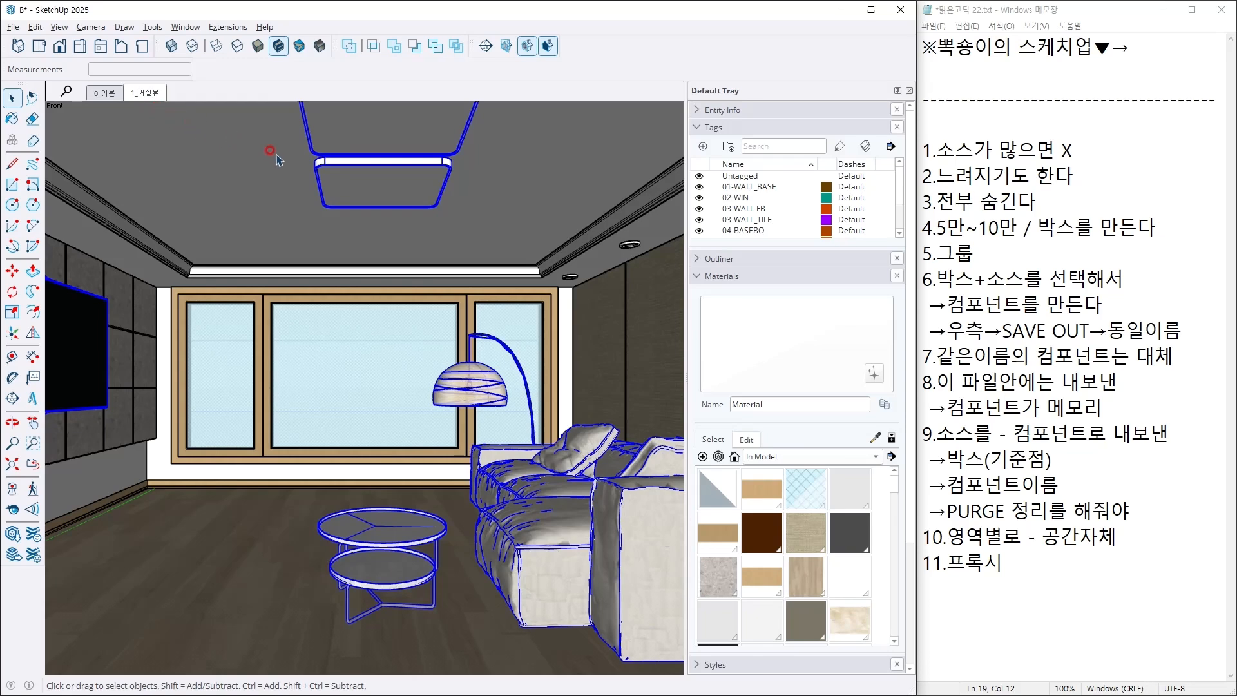
Remove the large surrounding box while keeping the reloaded furniture, and return to the 1_거실뷰 scene.
key("shift+z")
middle_click_drag(447, 322, 420, 420)
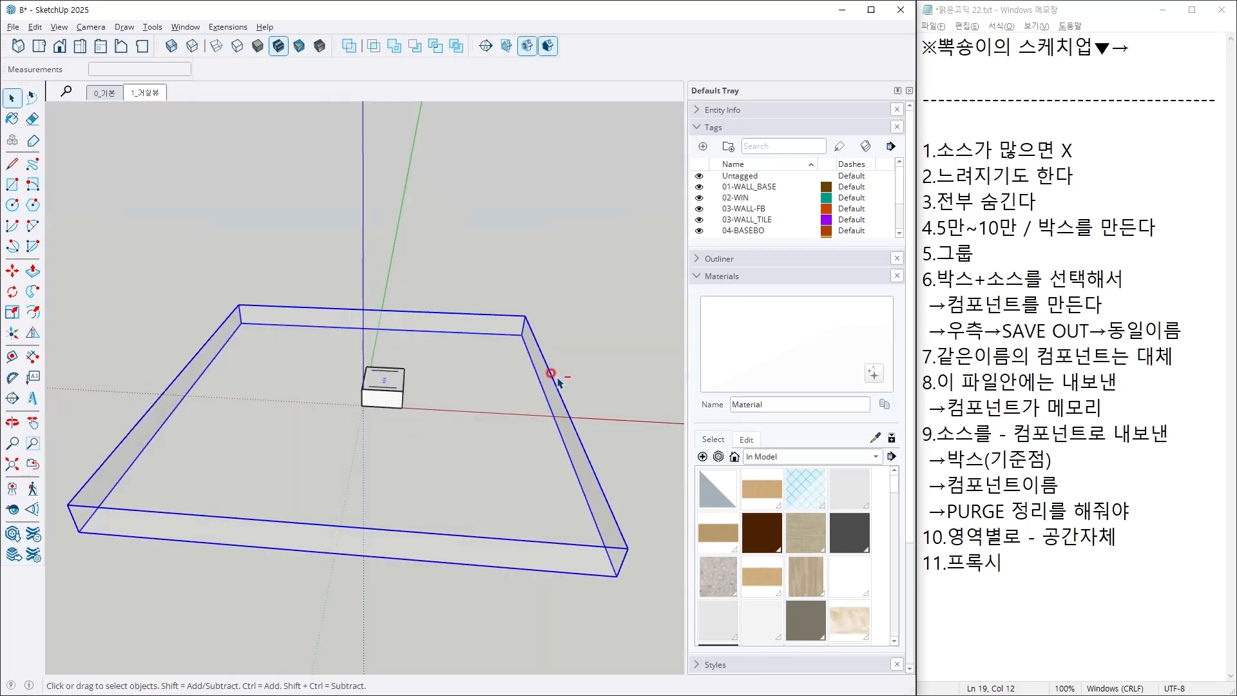
left_click(587, 406)
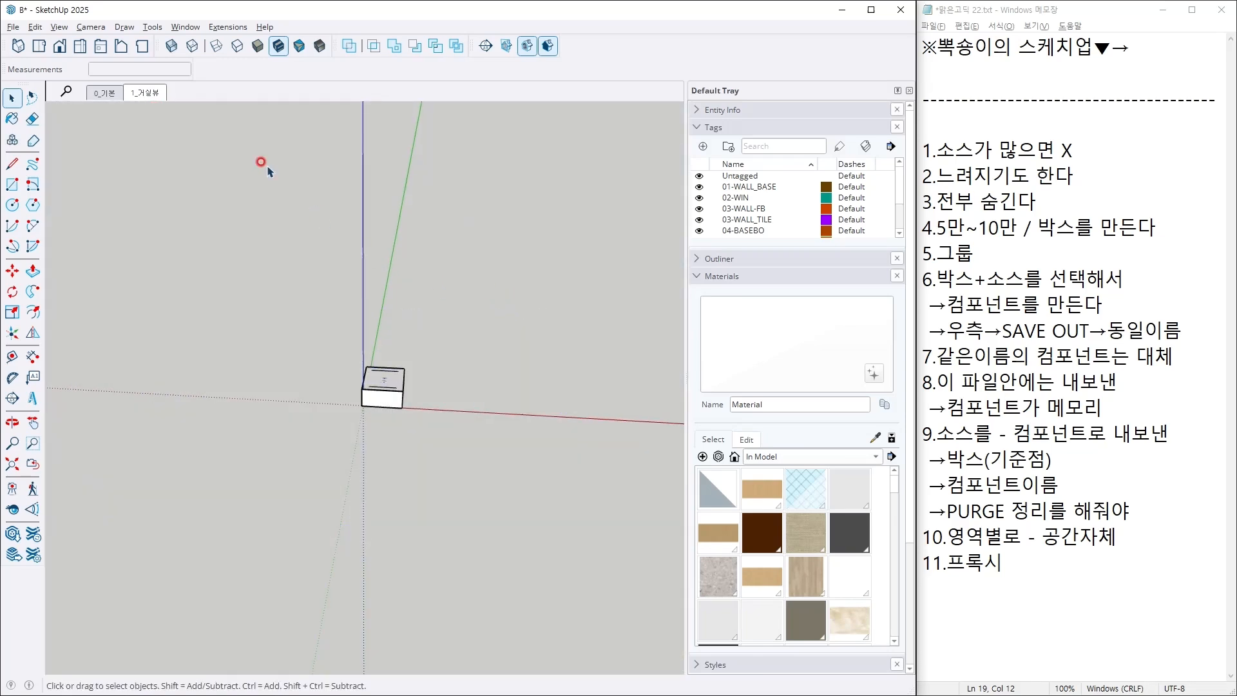
left_click(146, 92)
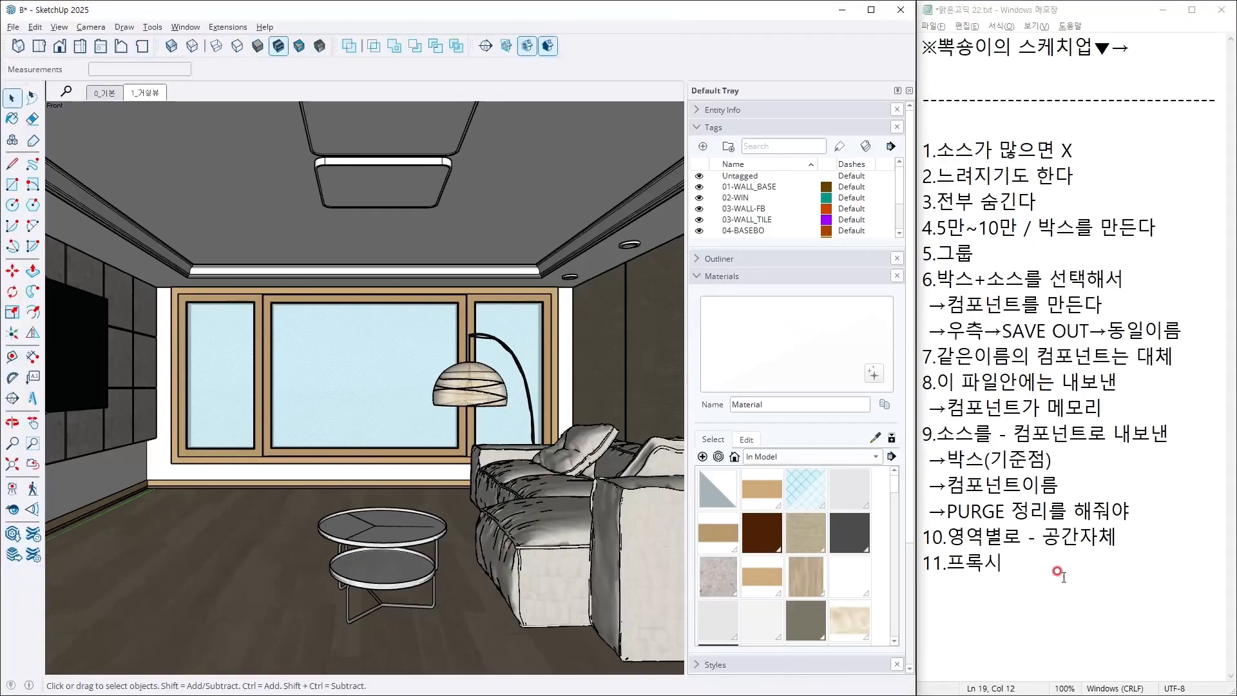
left_click(811, 520)
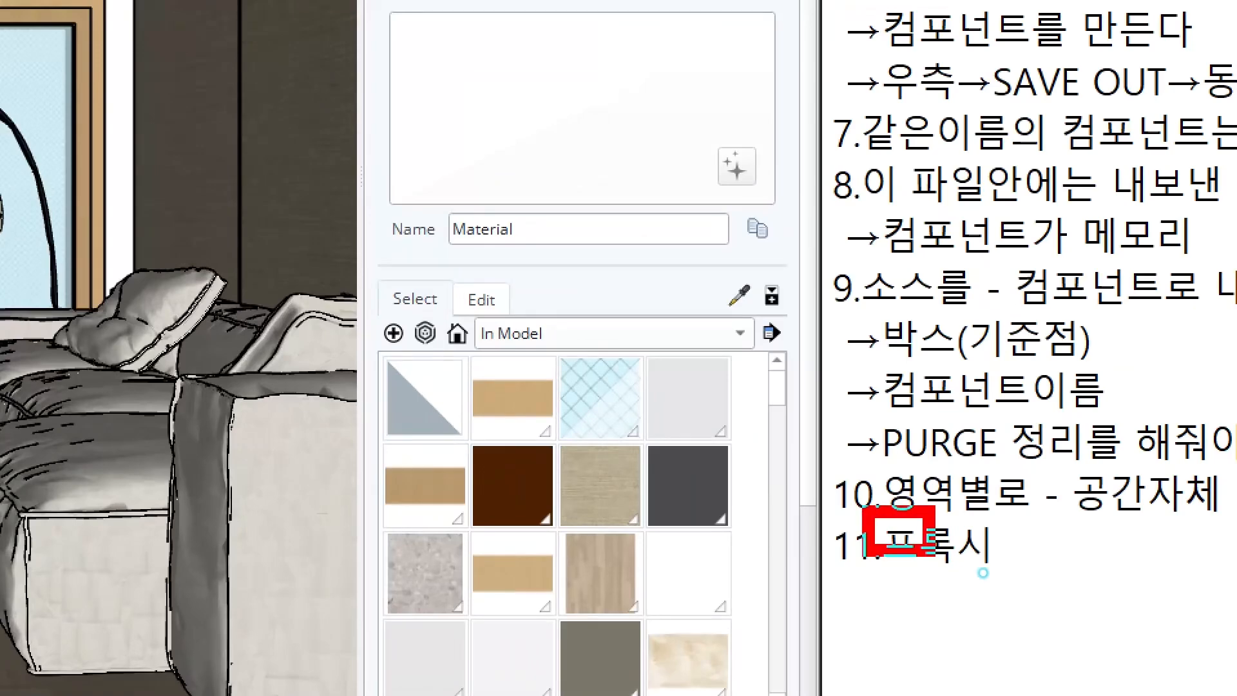
left_click_drag(867, 506, 1033, 593)
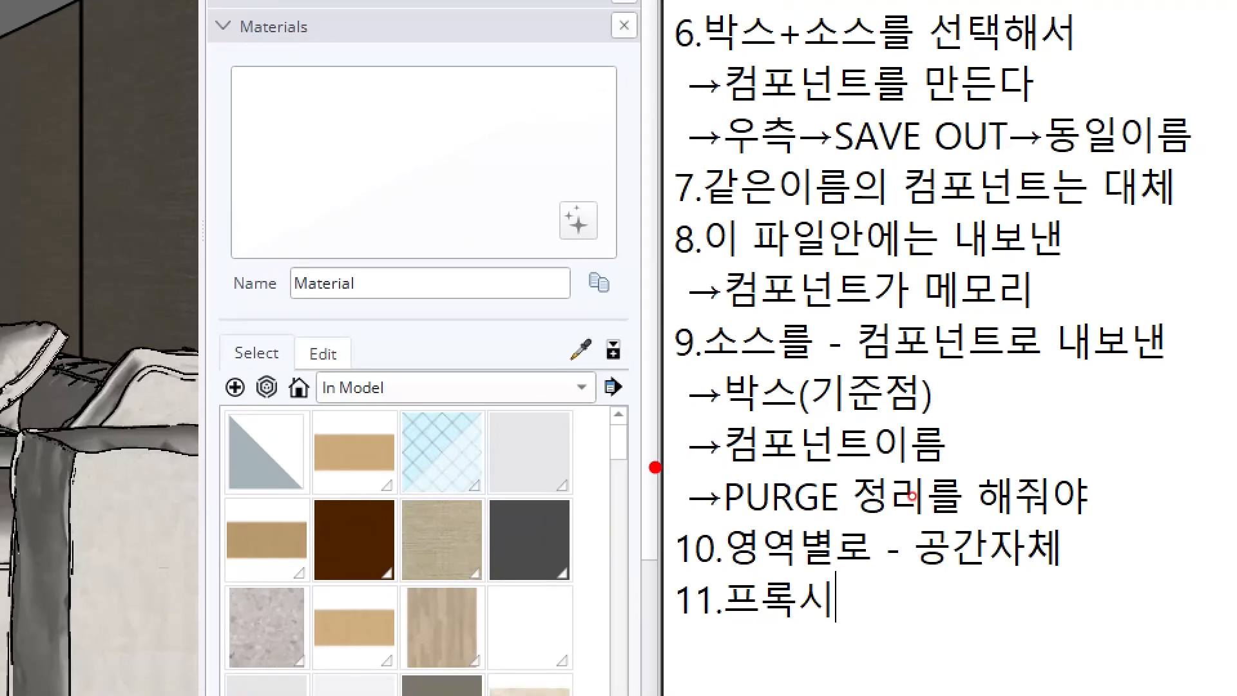
left_click_drag(912, 496, 1218, 536, "ctrl")
left_click_drag(989, 509, 1069, 574, "ctrl+shift")
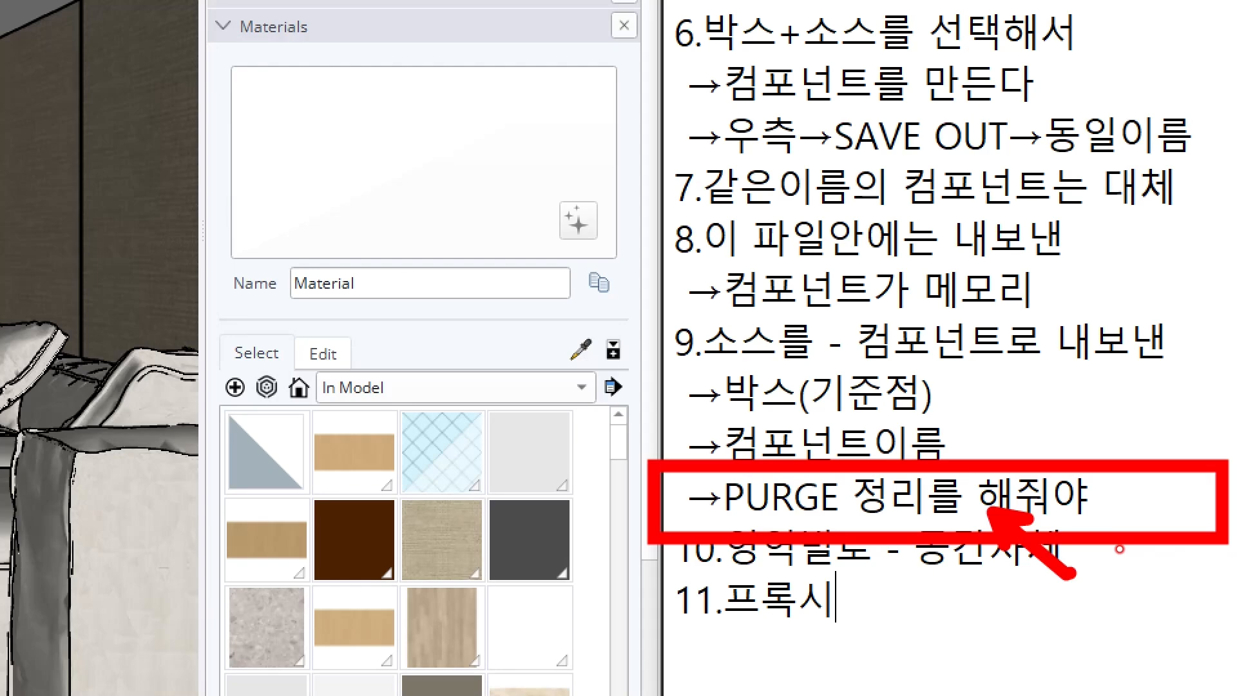
key("Escape")
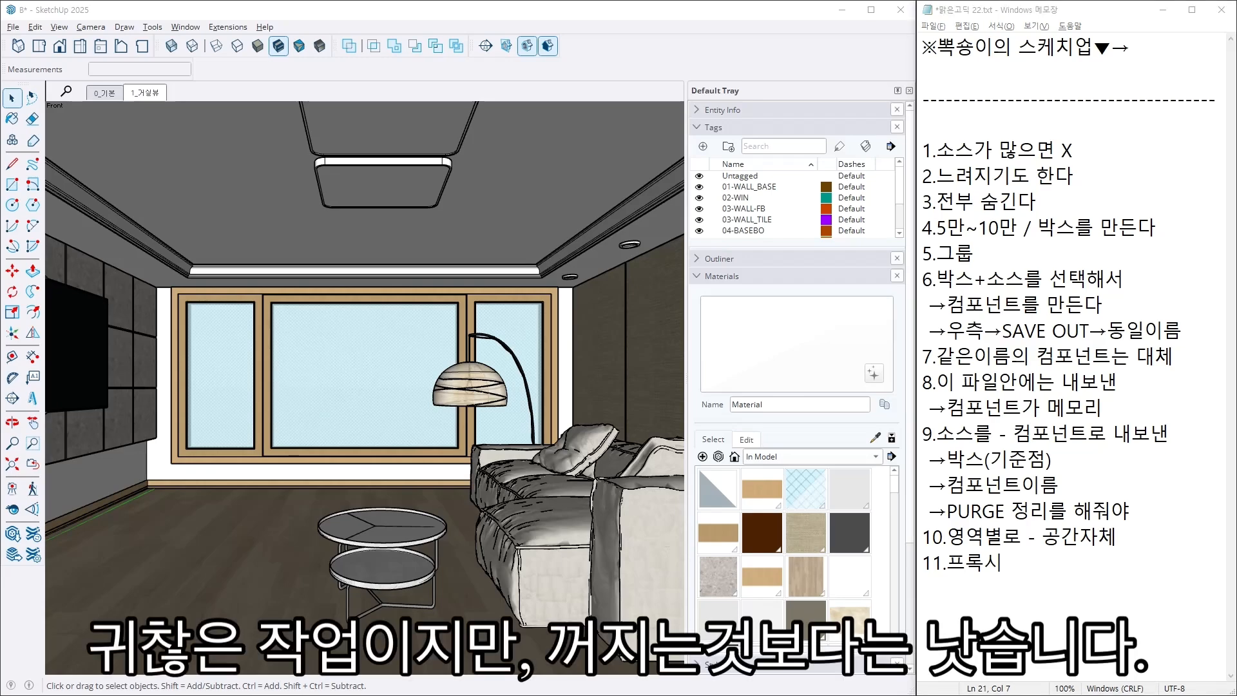
Check the exported A.skp file in the D:\COM folder, and return to the model.
key("super+e")
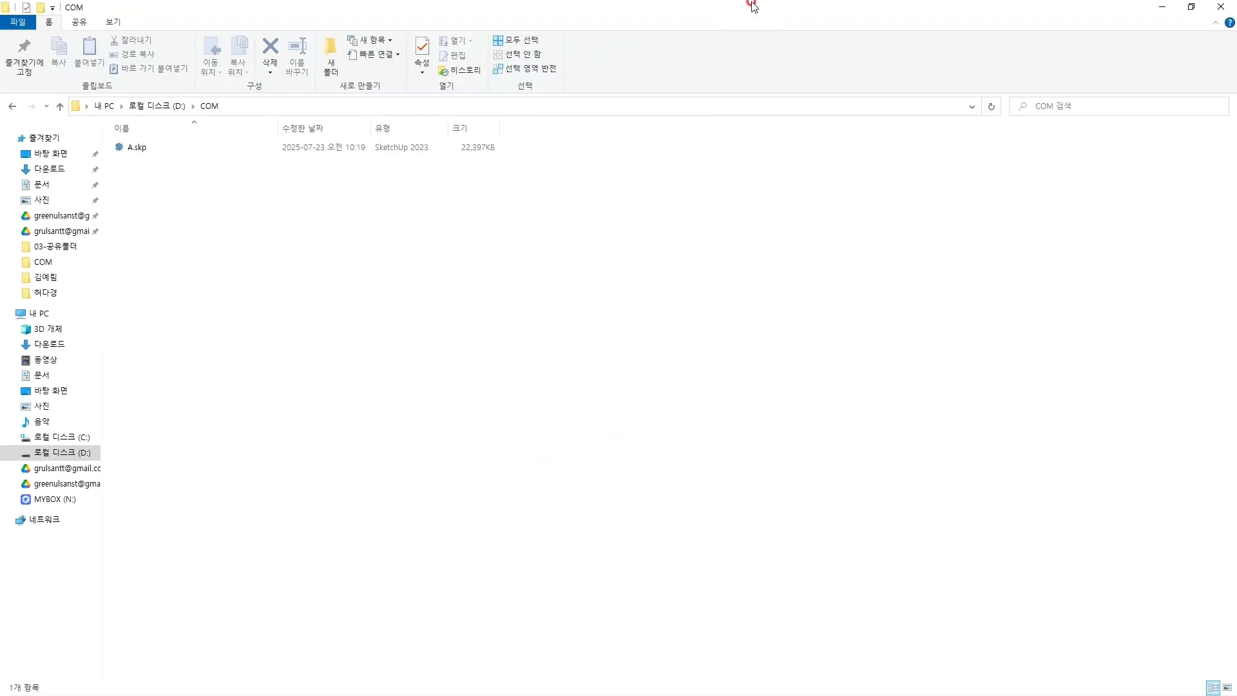
double_click(751, 3)
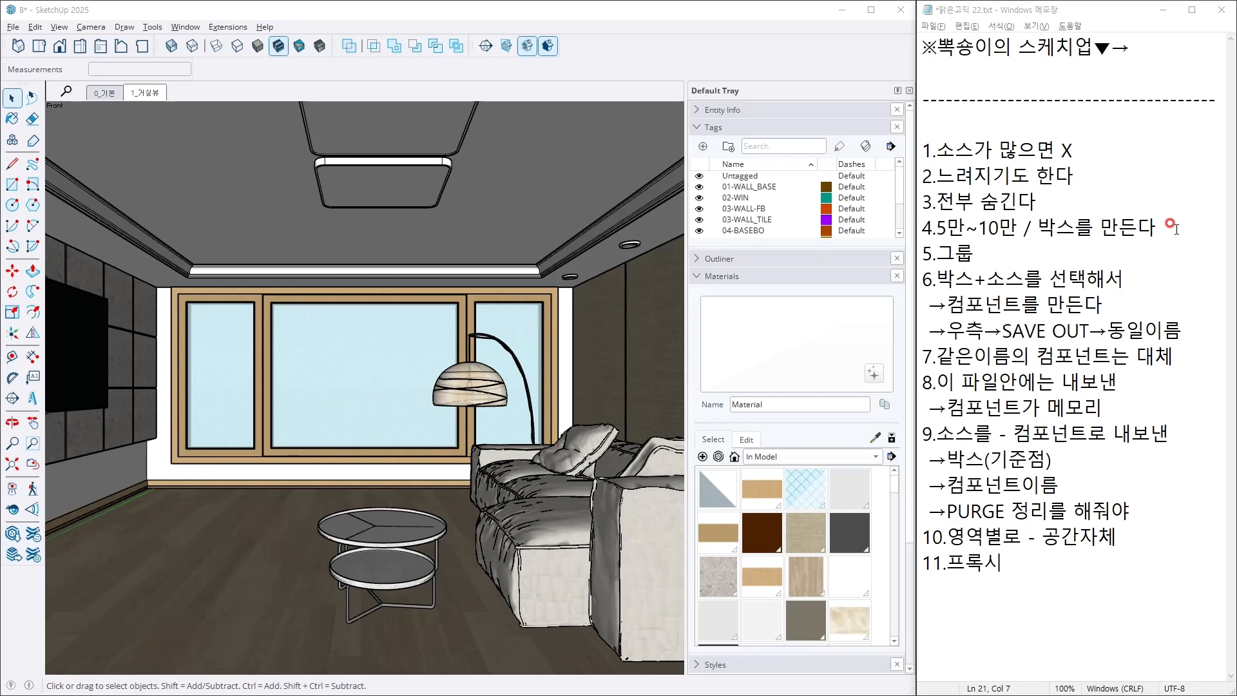
left_click(439, 402)
middle_click_drag(454, 398, 425, 478)
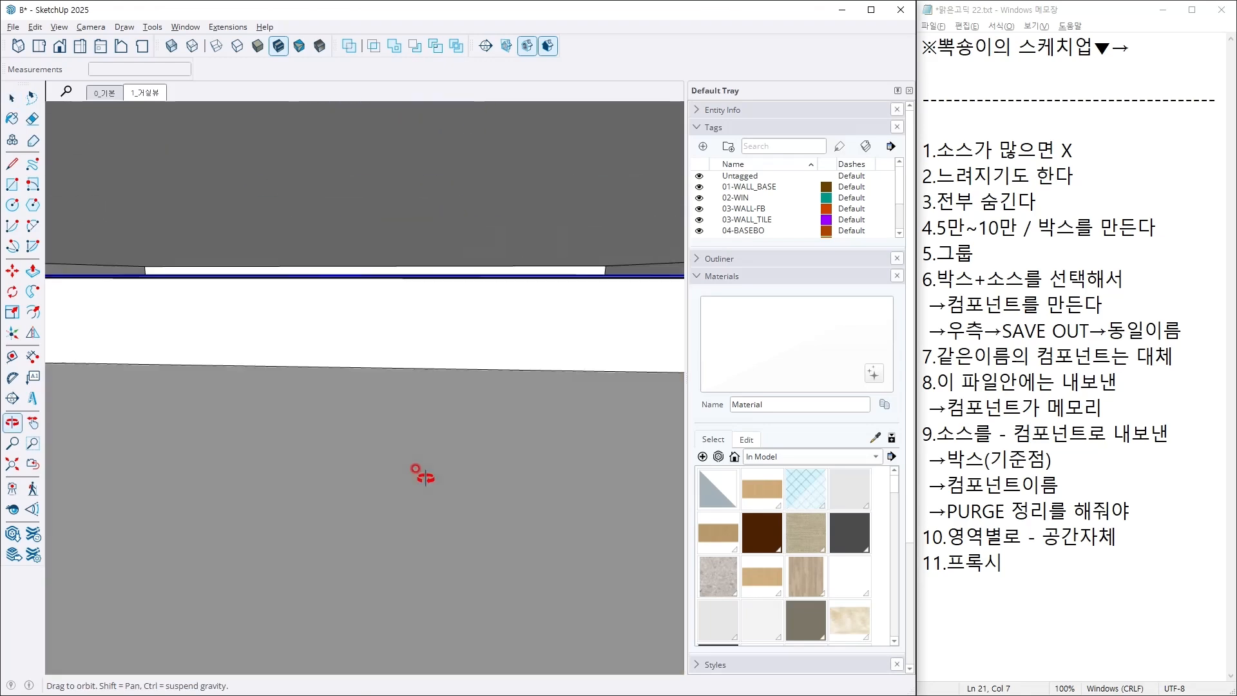
key("shift+z")
middle_click_drag(458, 429, 310, 517)
key("shift+z")
middle_click_drag(470, 363, 506, 402)
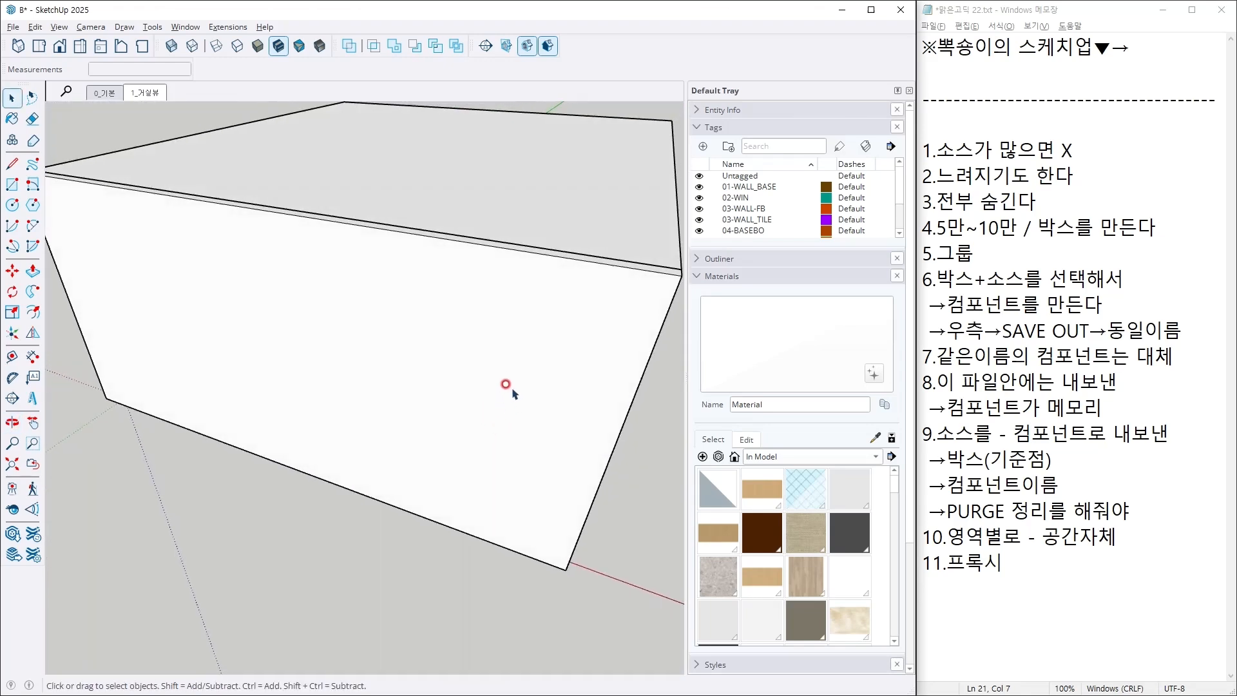
middle_click_drag(558, 352, 579, 364)
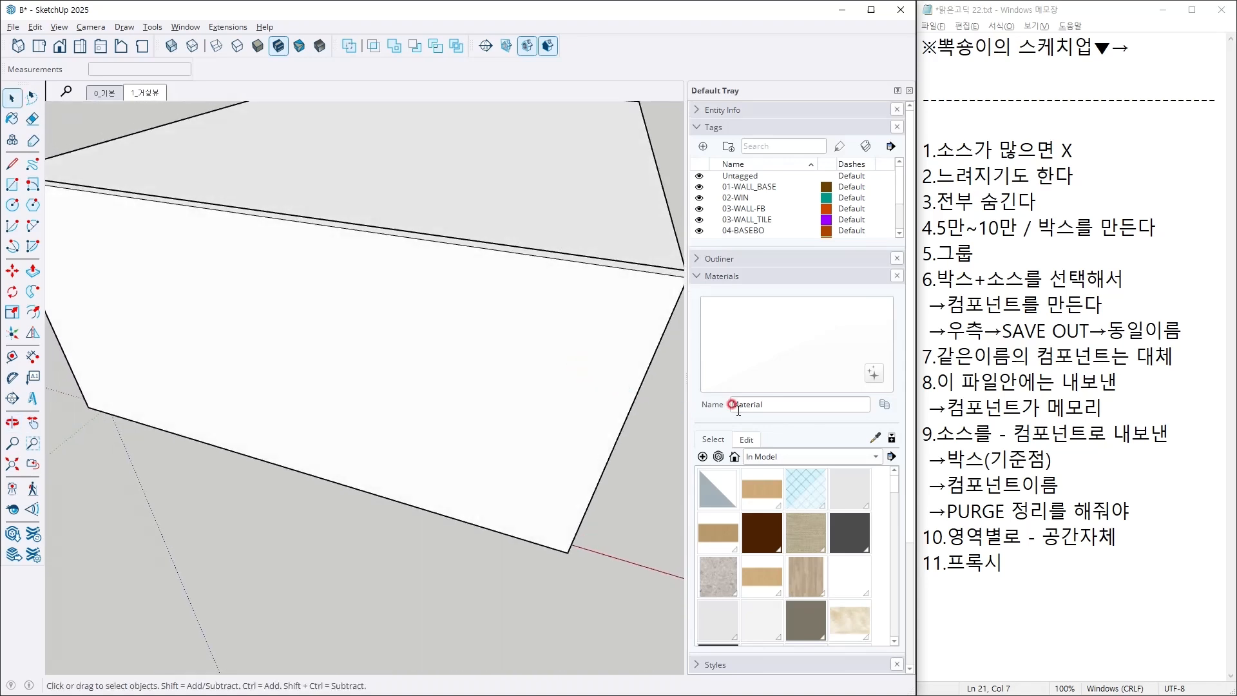
Review the entire model's Statistics in Model Info, where unused items can be purged.
left_click(721, 277)
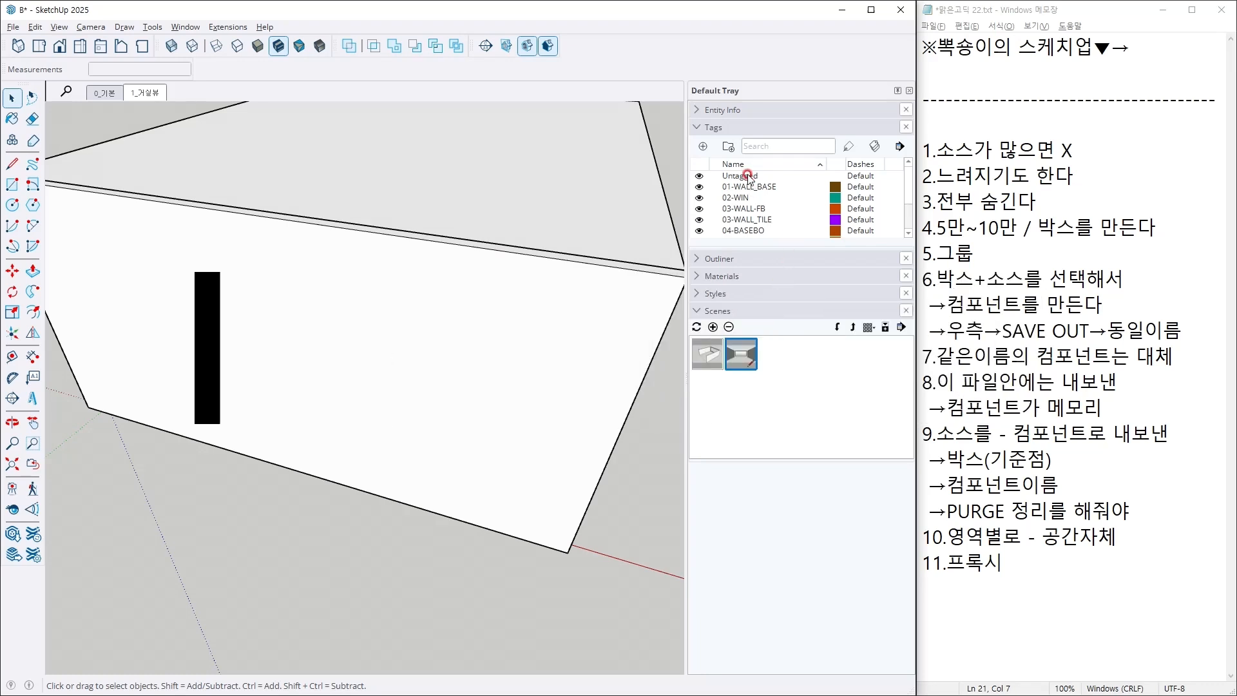
left_click(25, 683)
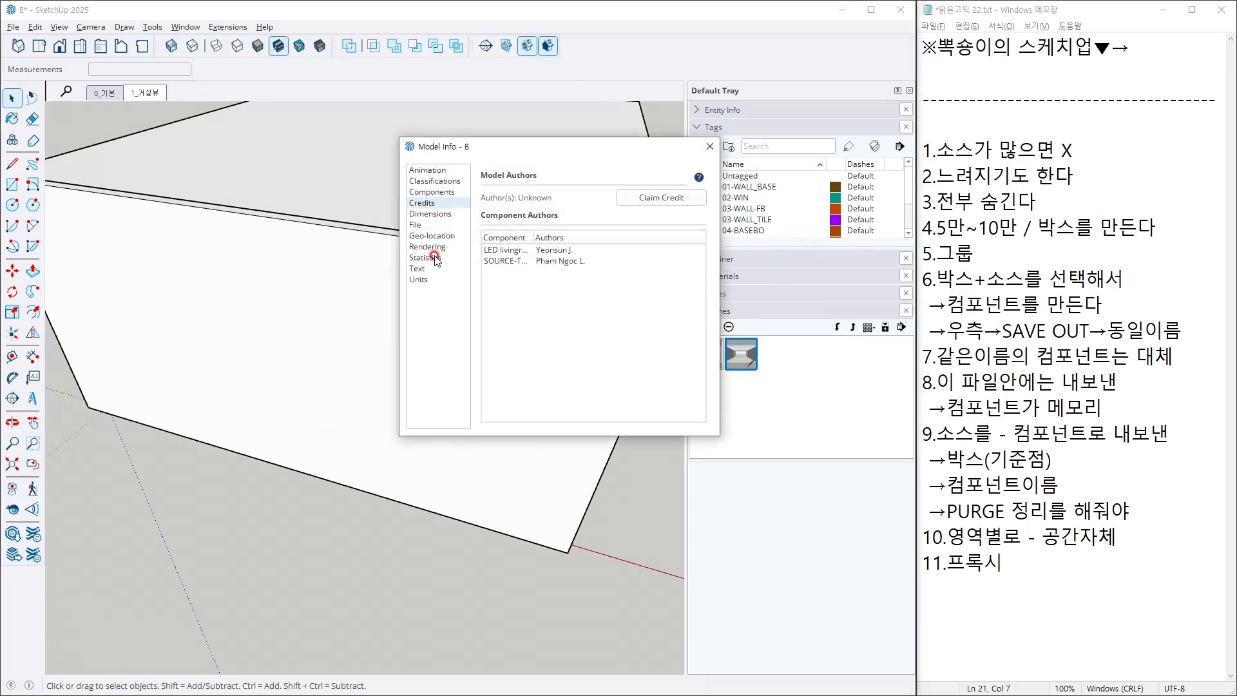
left_click(438, 258)
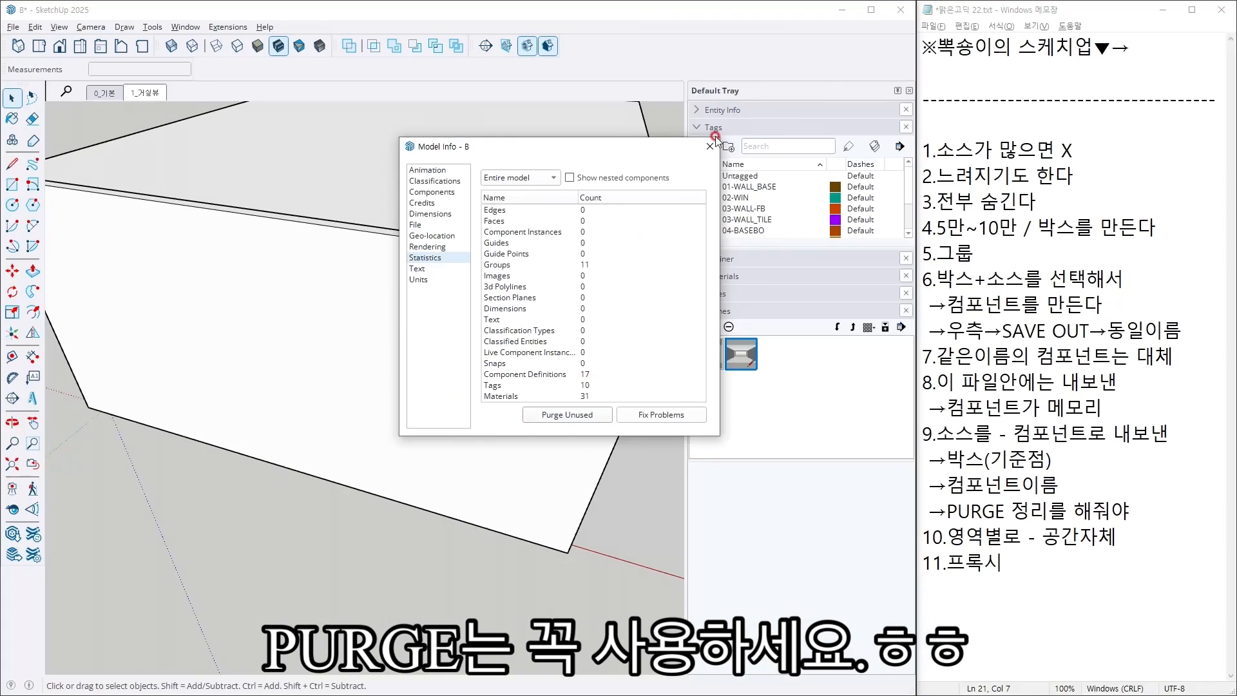
left_click(710, 144)
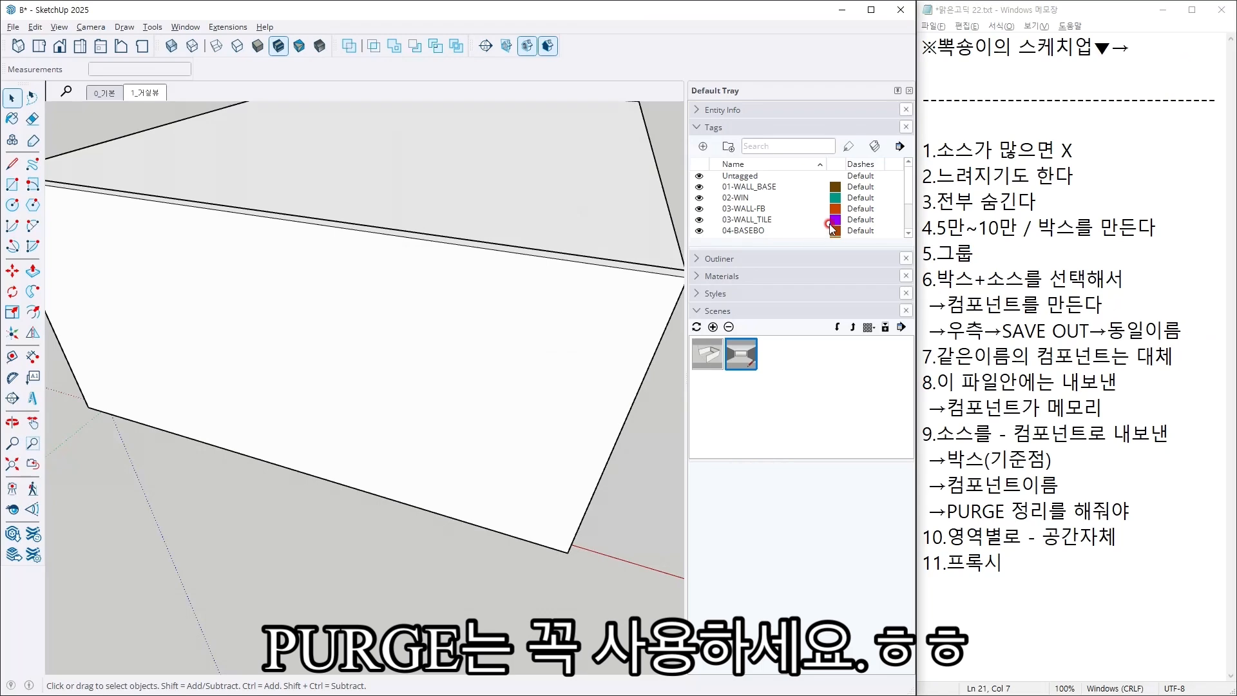
Enlarge the tag list and turn off Profiles in the edge settings of the Architectural Design Style.
left_click_drag(826, 244, 828, 324)
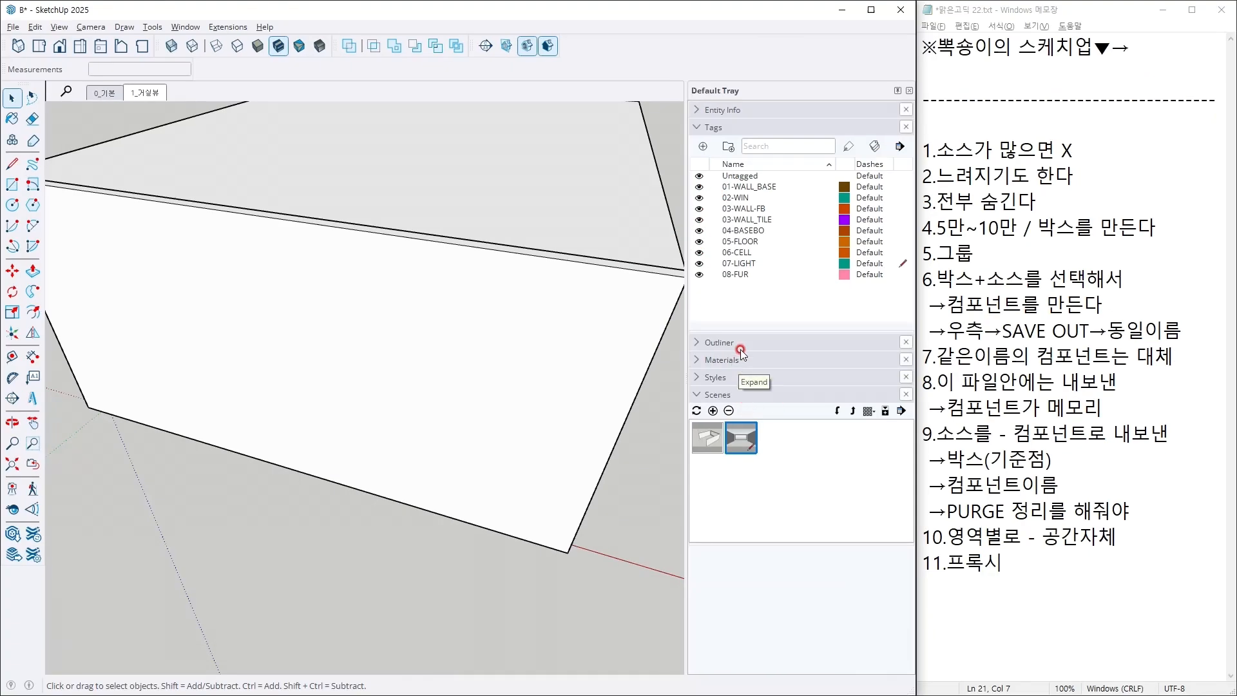
left_click(744, 380)
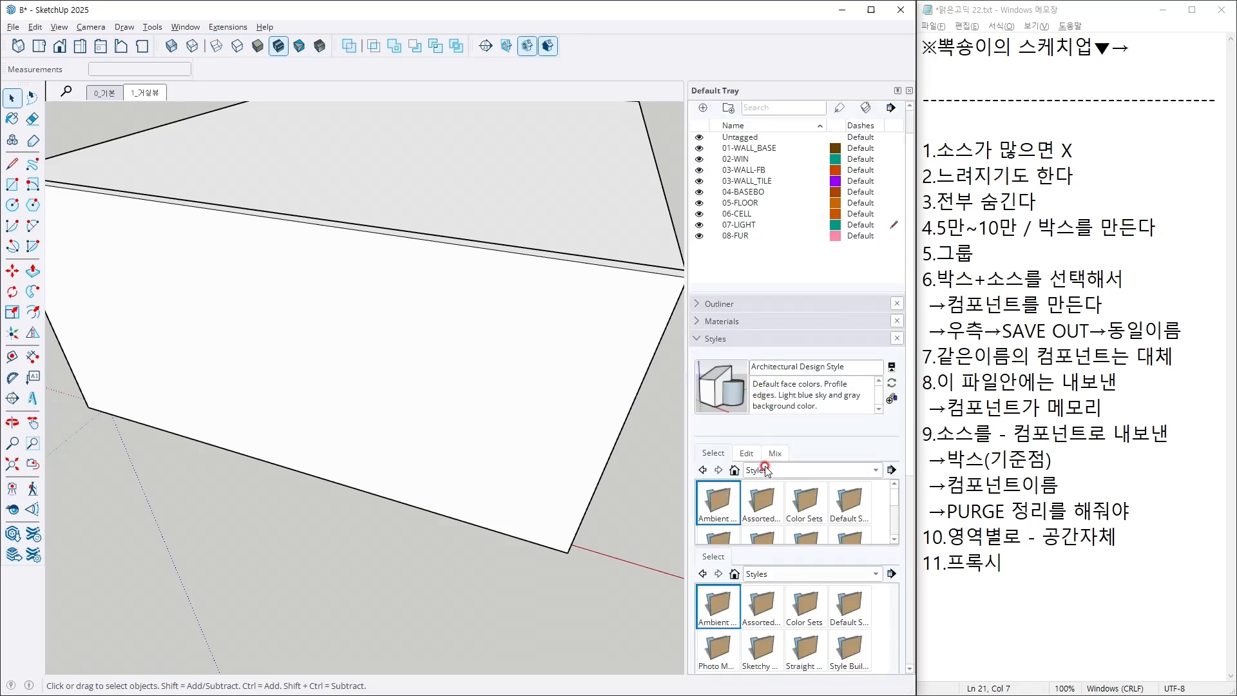
left_click(748, 453)
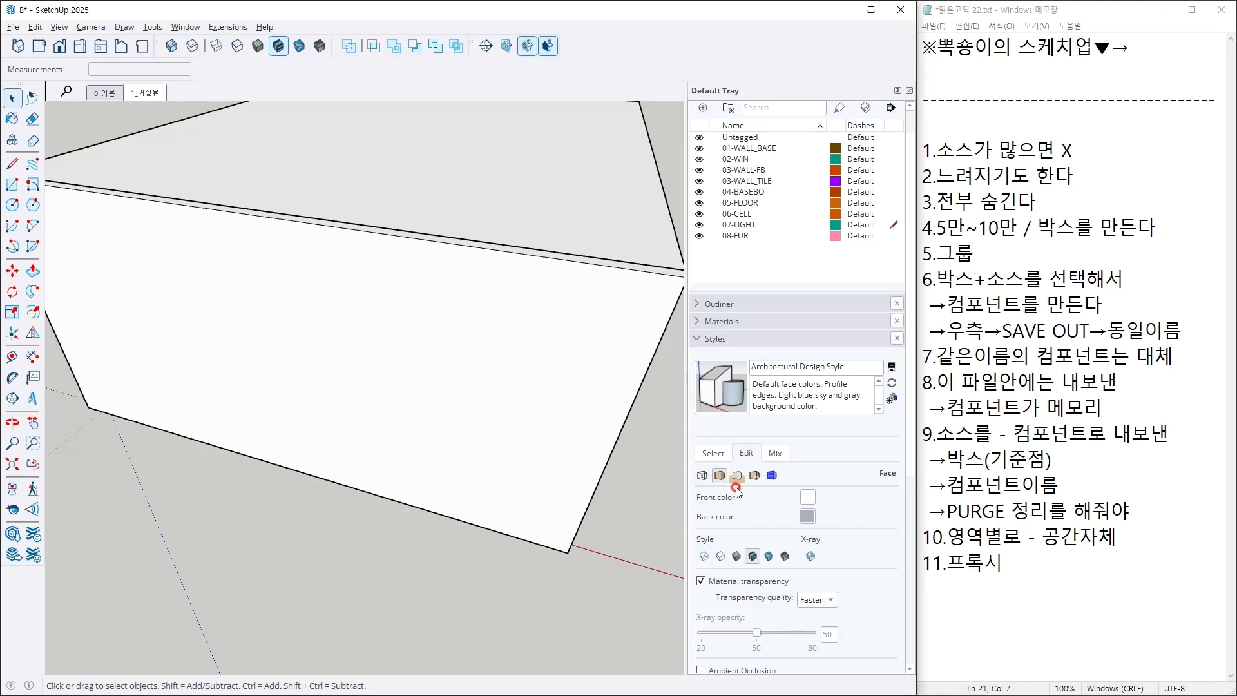
left_click(703, 476)
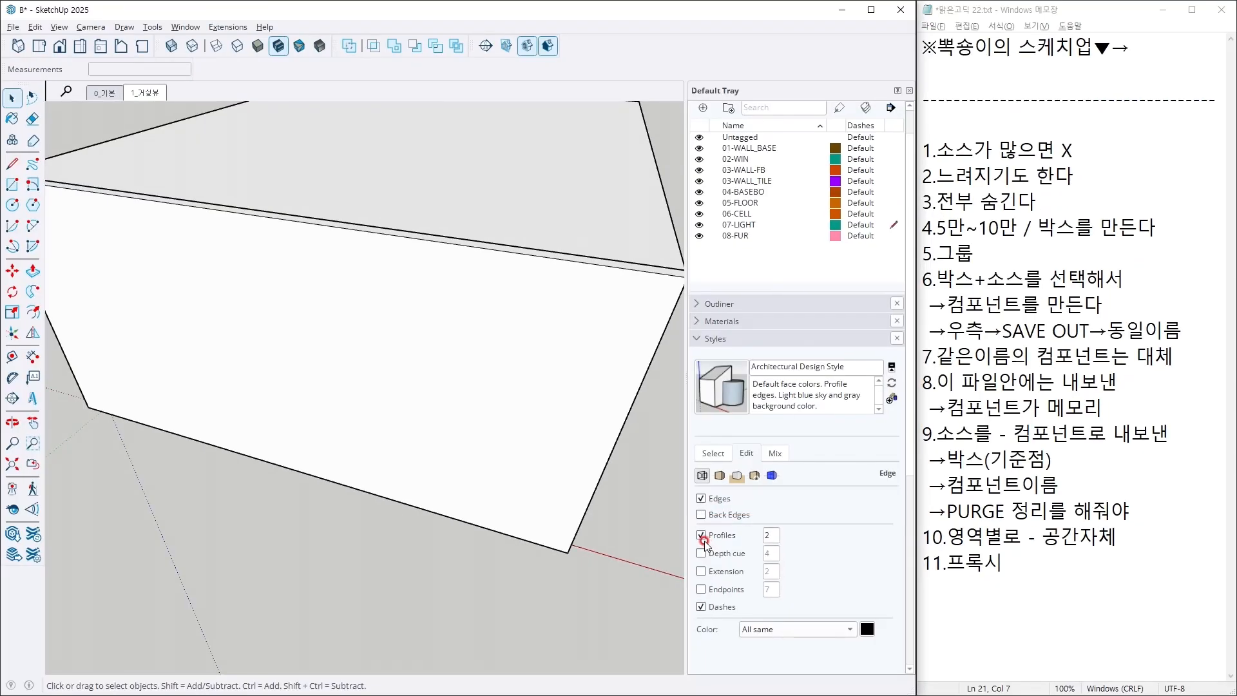
left_click(701, 535)
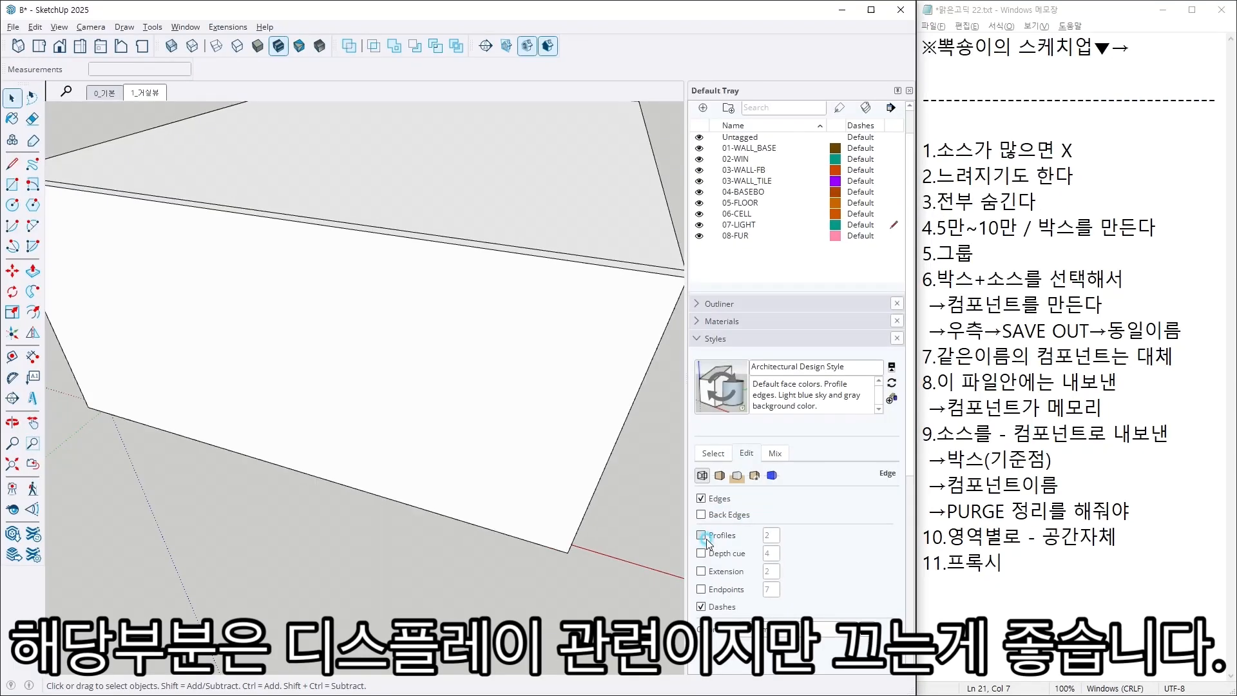
mouse_move(548, 592)
middle_mouse_down()
mouse_move(523, 530)
mouse_move(607, 497)
mouse_move(679, 524)
middle_mouse_up()
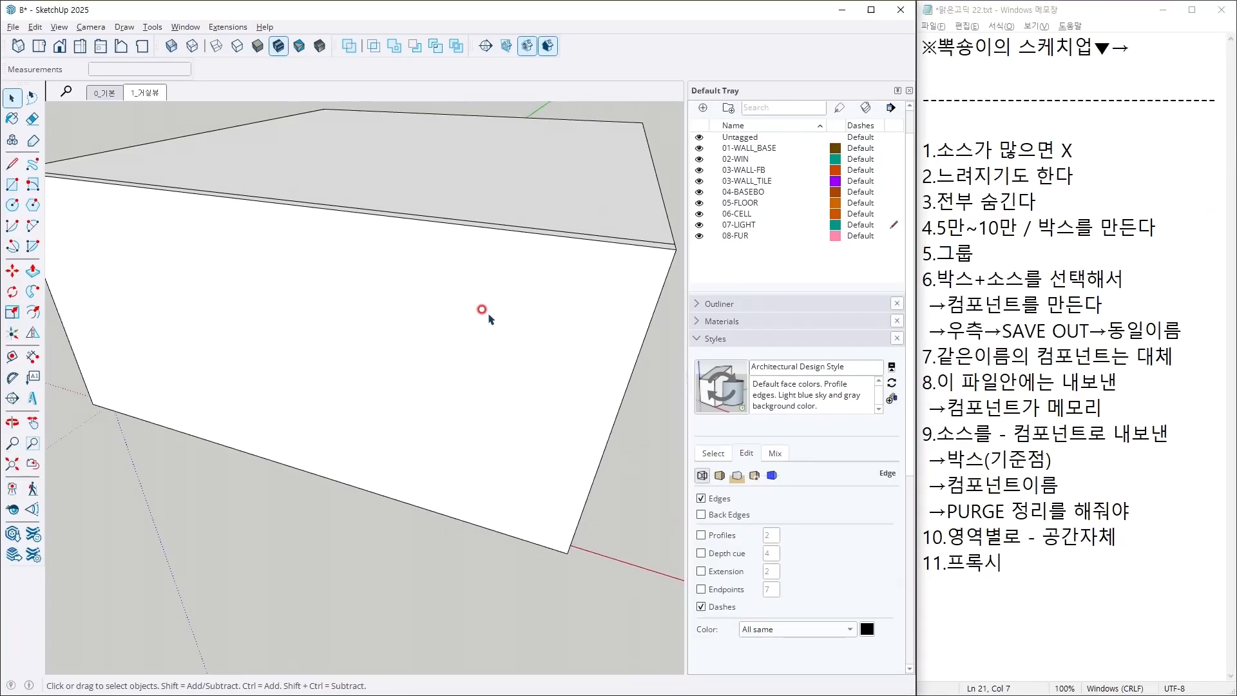
Show the 1_거실뷰 scene with nothing selected, and compare the Shaded, Hidden Line, Wireframe and Shaded with Textures face styles.
left_click(148, 94)
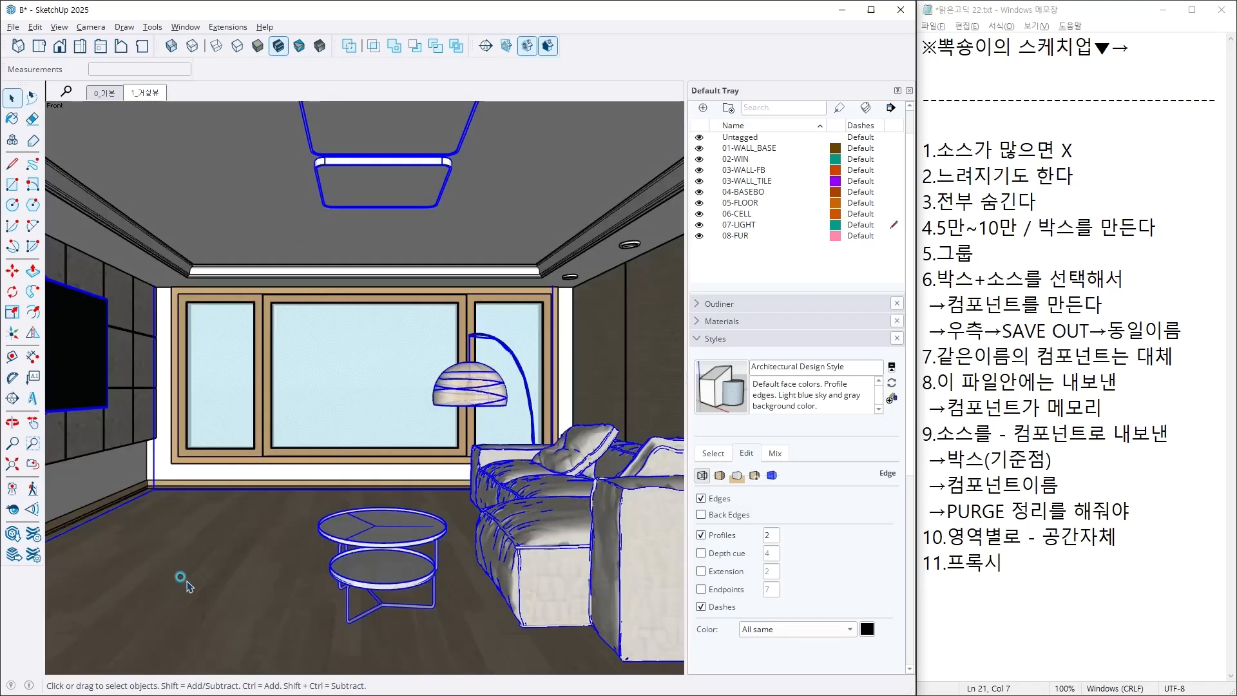
left_click(185, 583)
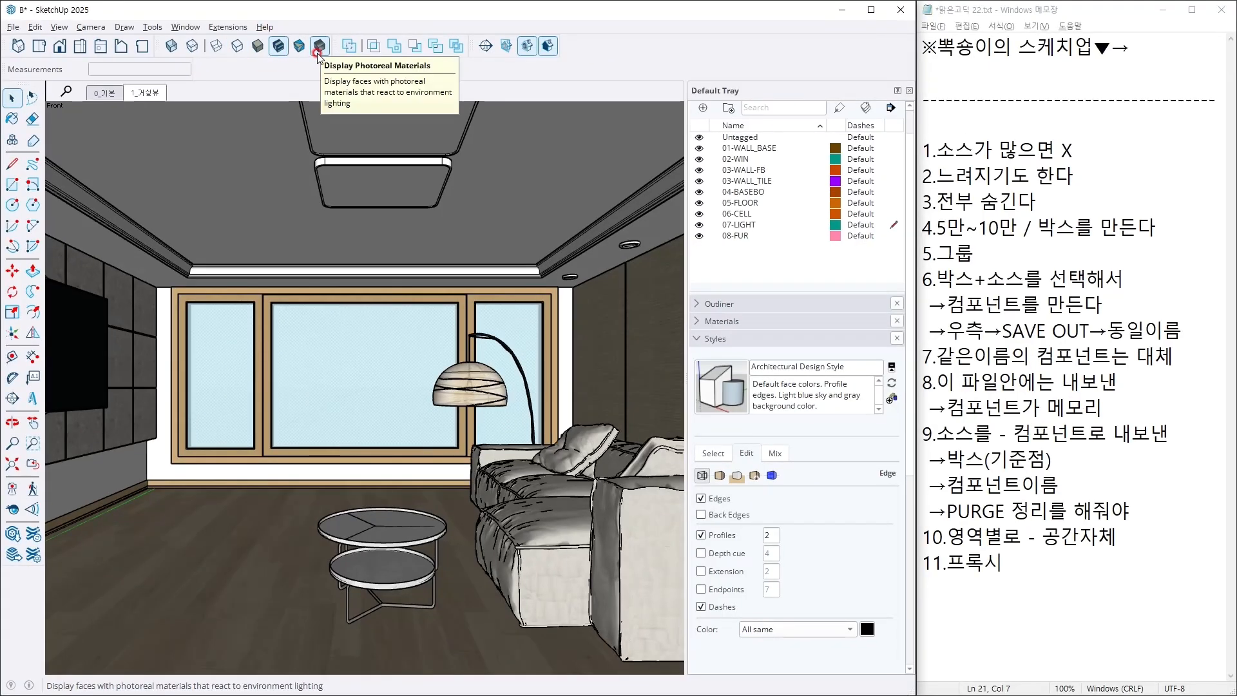
left_click(263, 47)
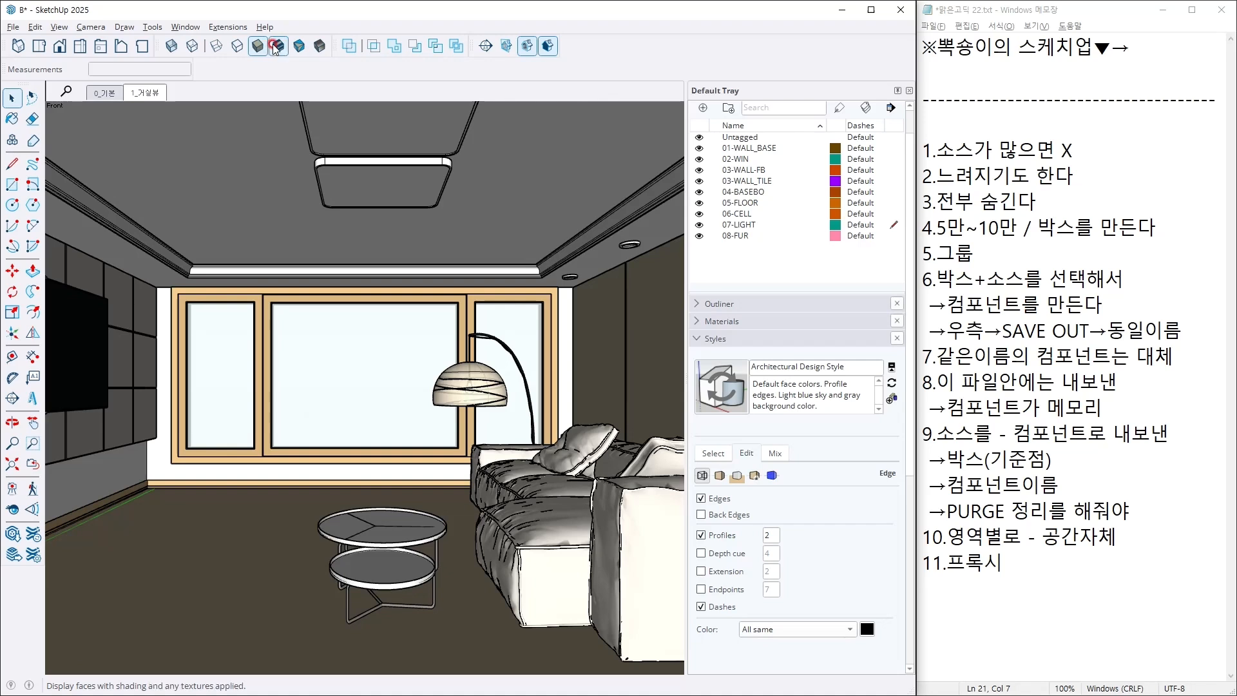
left_click(276, 48)
left_click(257, 48)
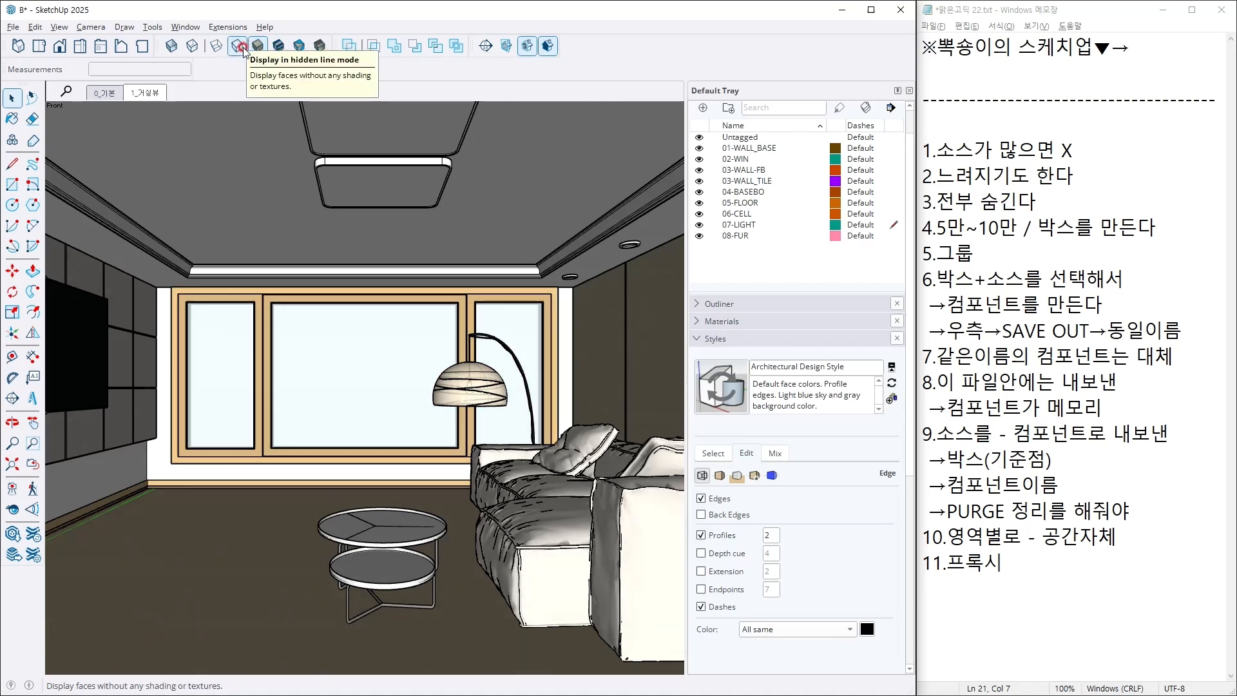
left_click(242, 48)
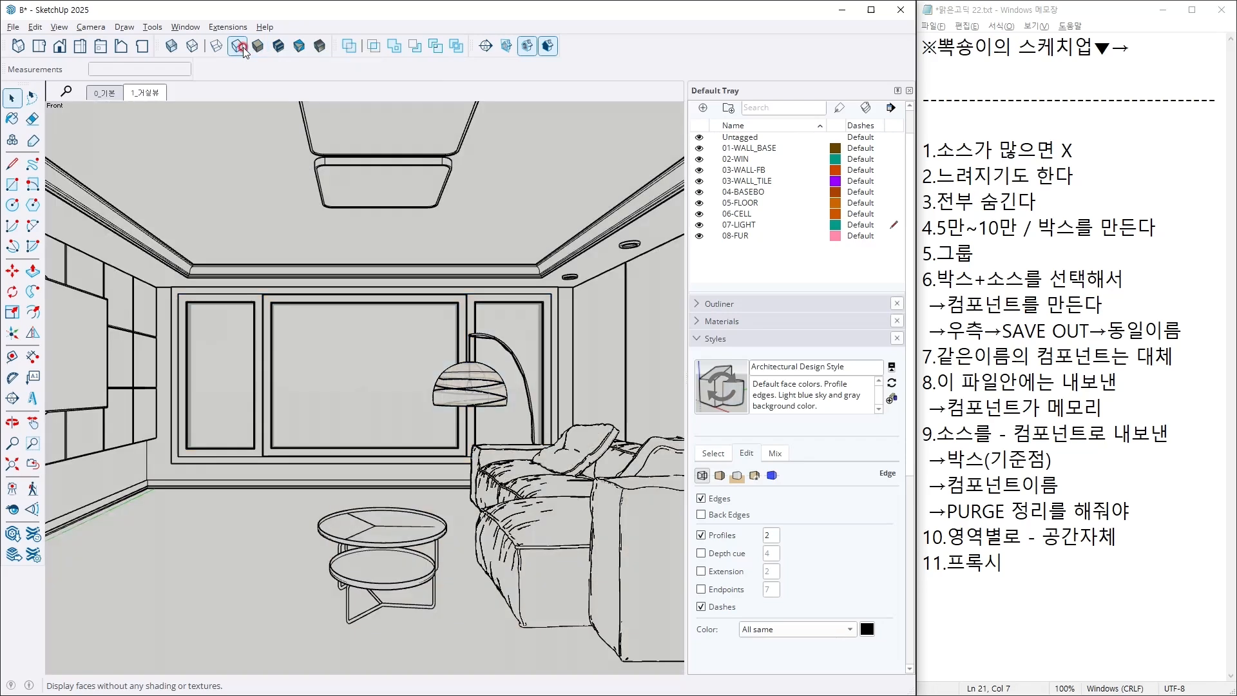
left_click(219, 46)
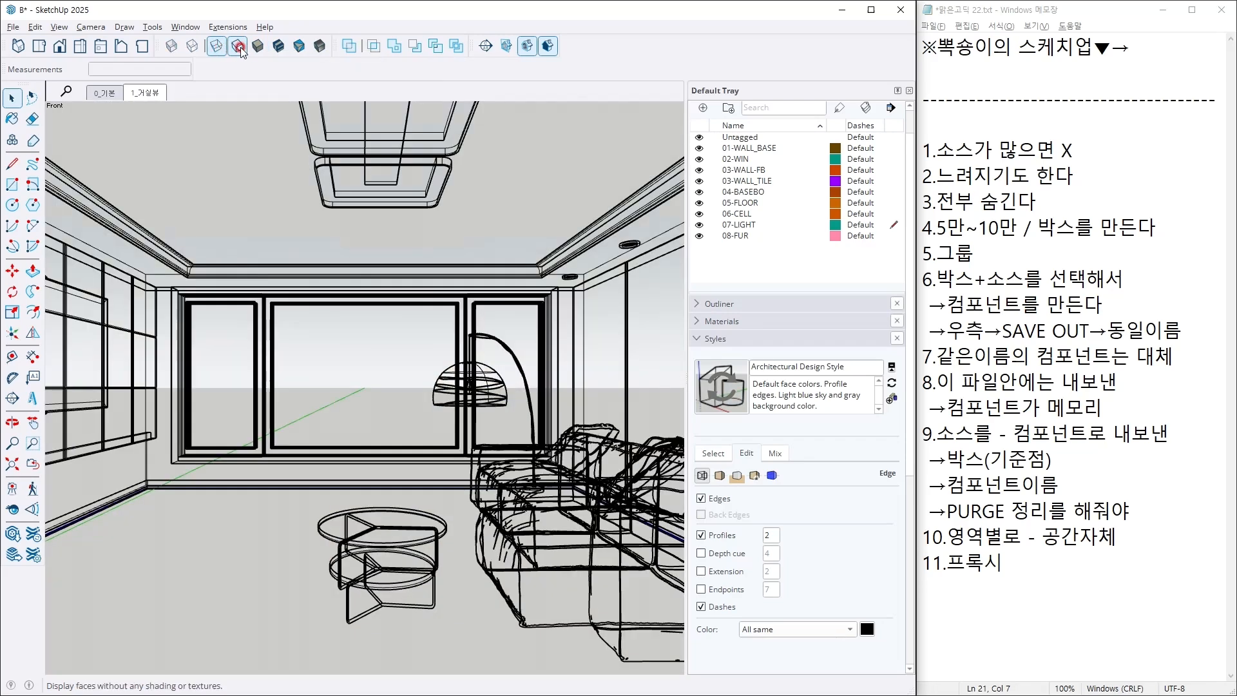
left_click(258, 49)
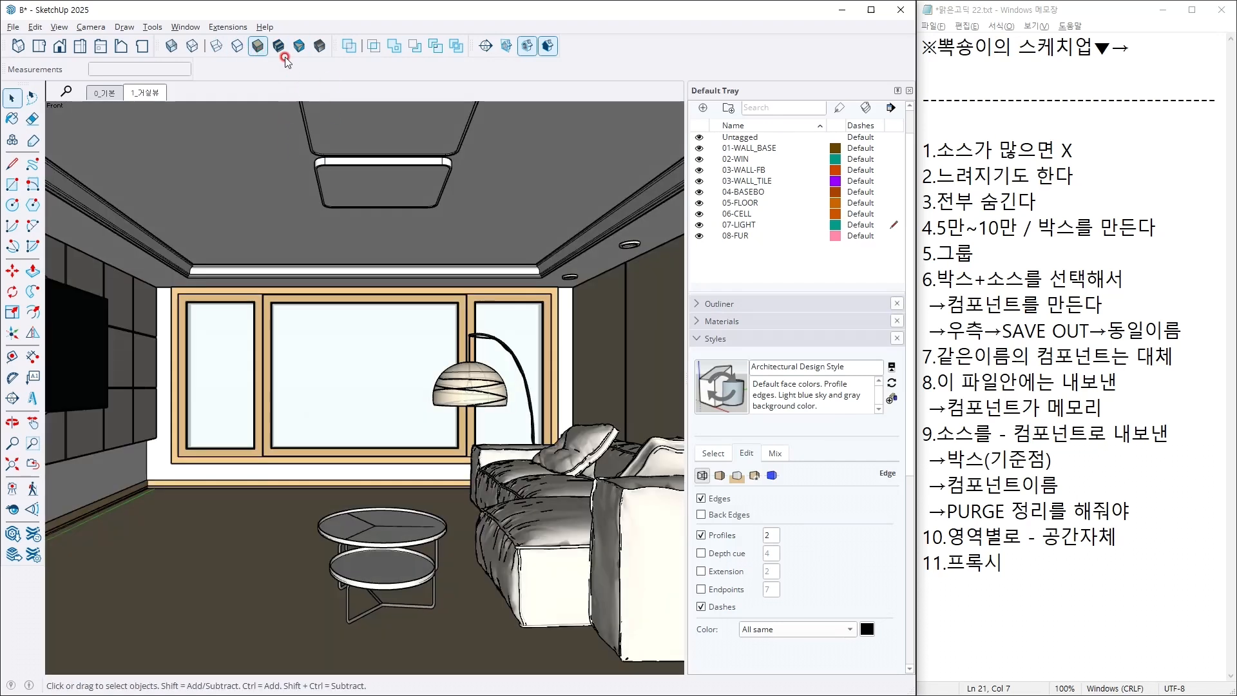
left_click(279, 48)
left_click(258, 48)
left_click(273, 48)
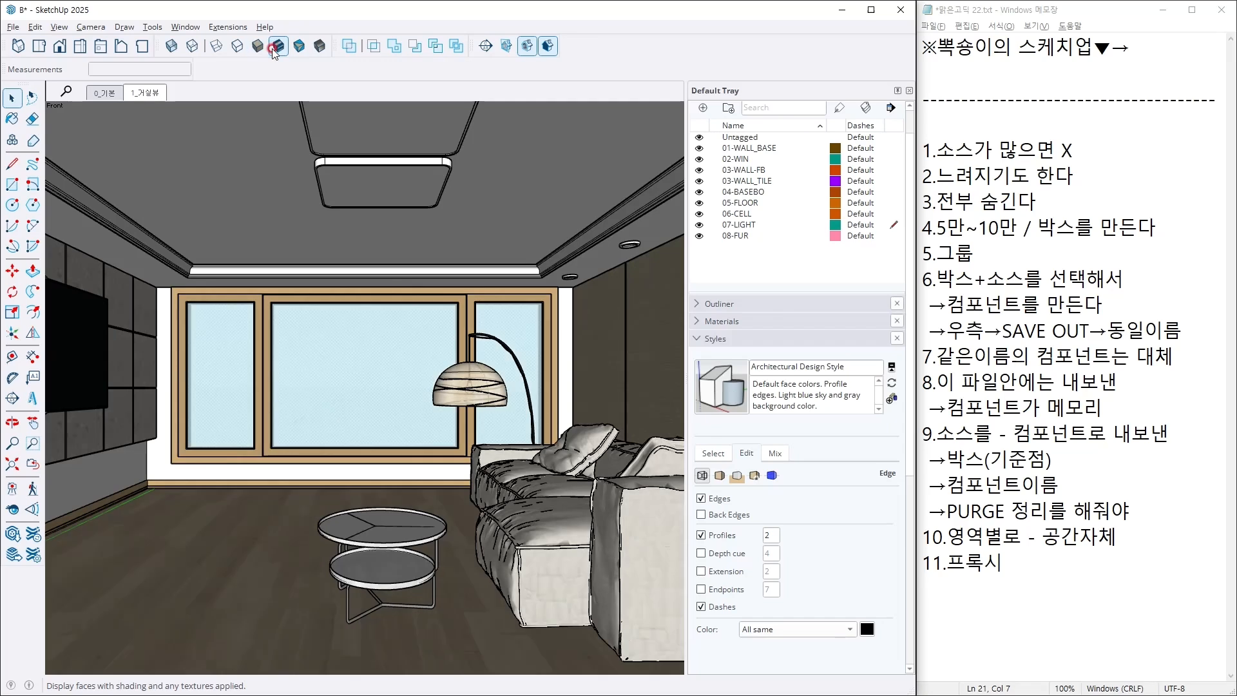
Display the living room in the Shaded face style without textures, viewed at an angle toward the window and sofa.
left_click(569, 280)
middle_click_drag(540, 349, 511, 335)
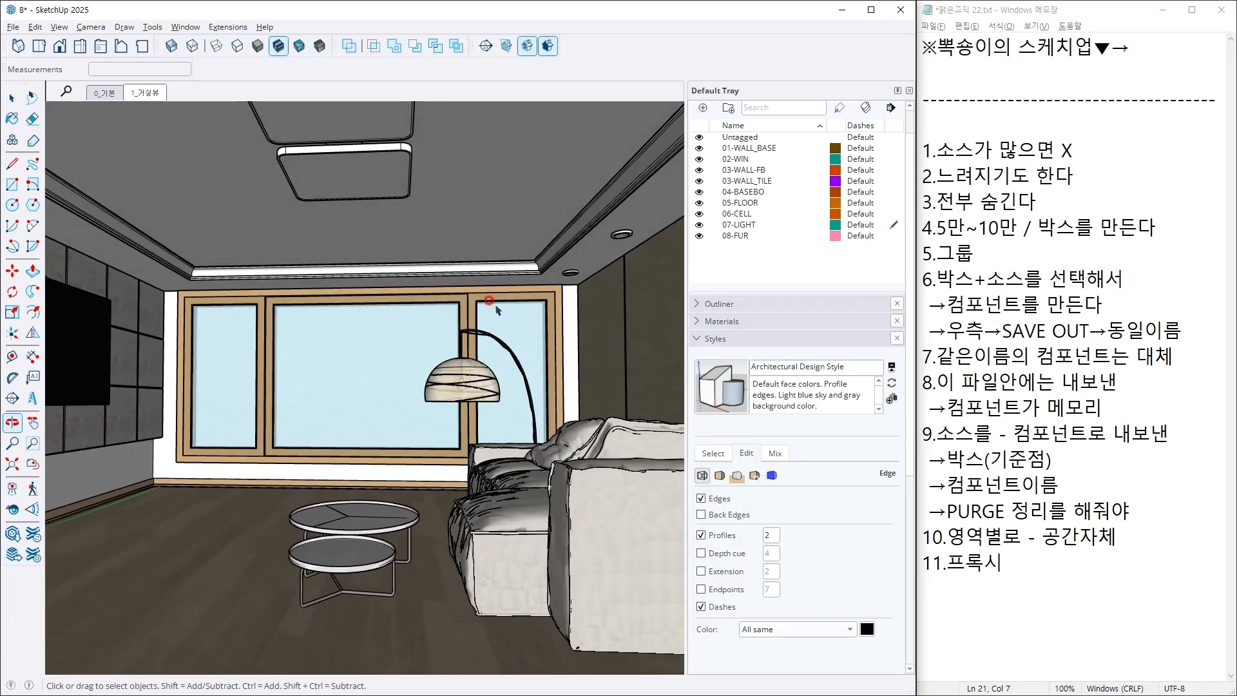
left_click(259, 45)
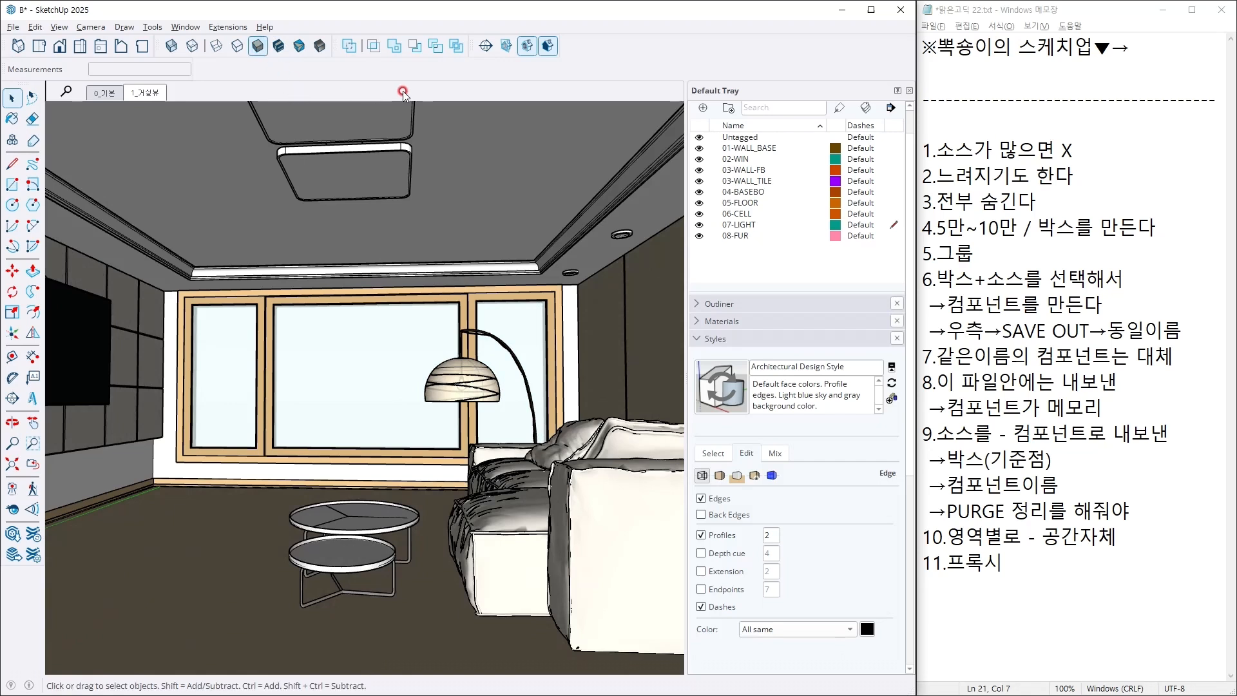
middle_click_drag(389, 271, 493, 341)
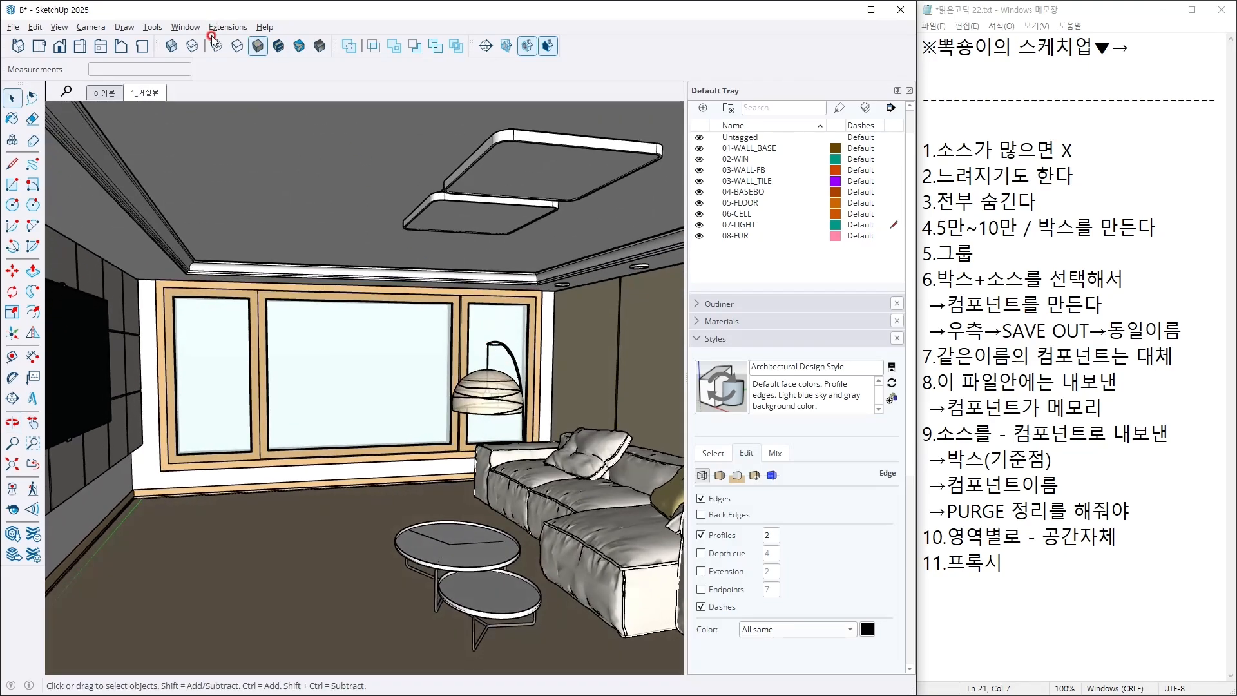
Select the furniture group with the sofa, tables, lamp and ceiling lights, and make it a component.
key("ctrl+a")
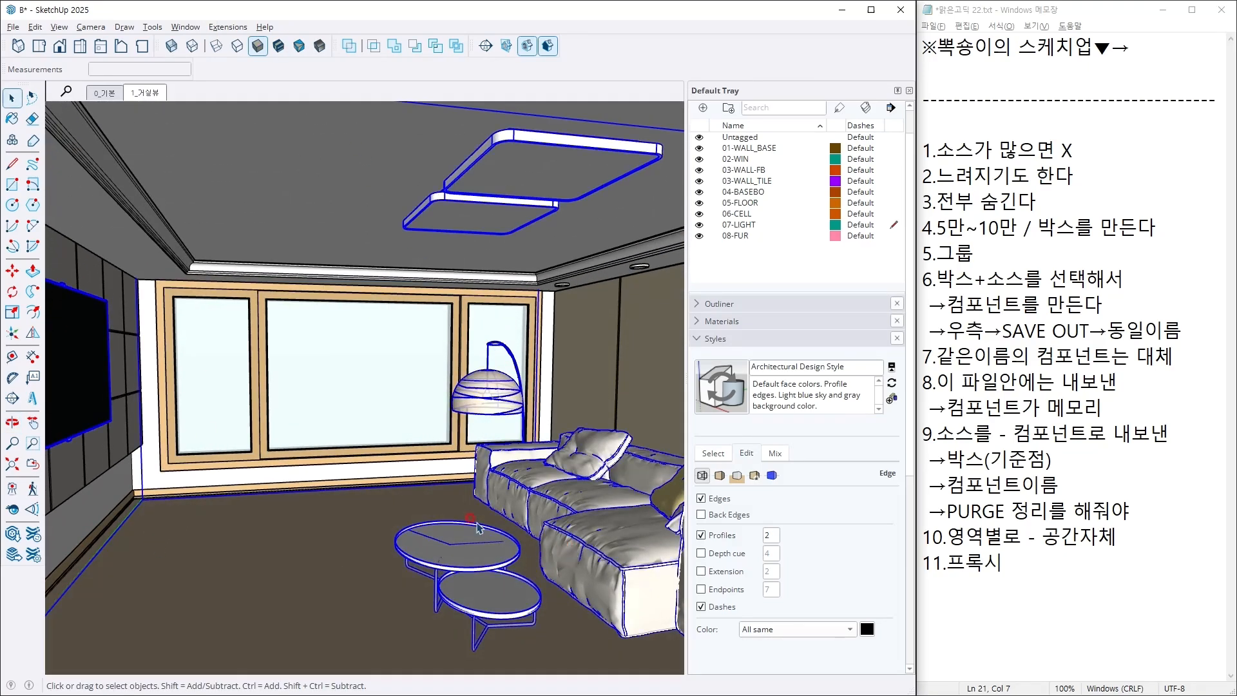
right_click(563, 517)
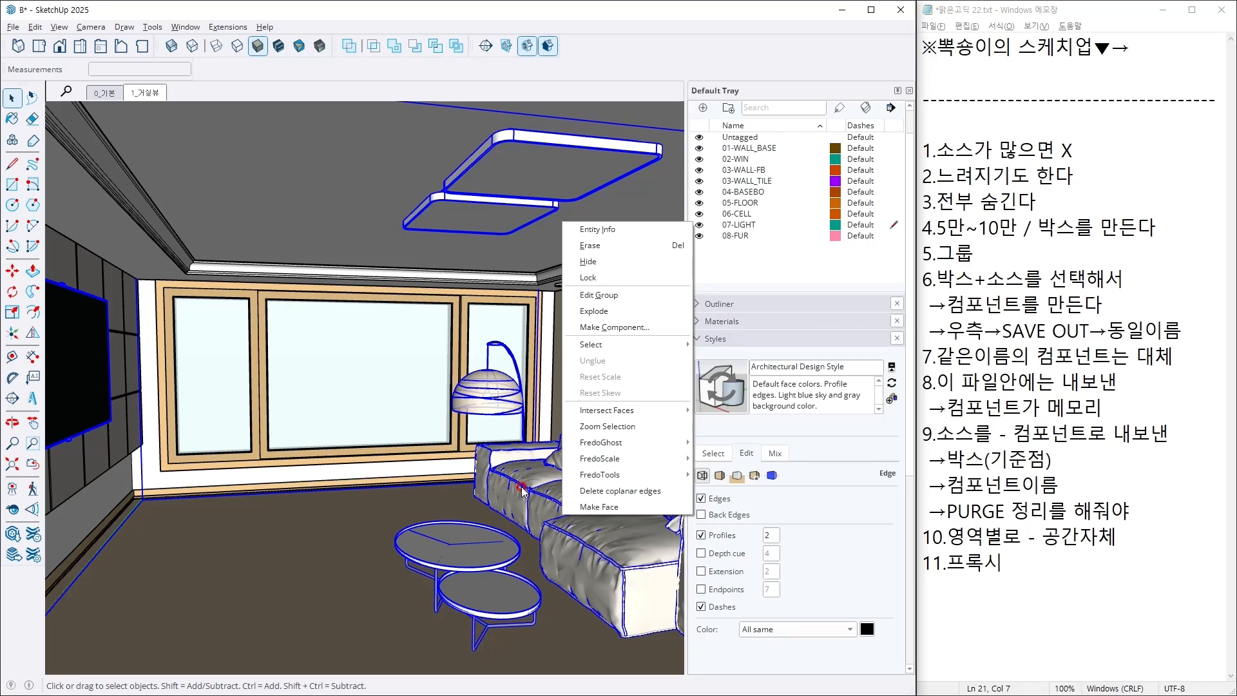
middle_click_drag(521, 489, 503, 476)
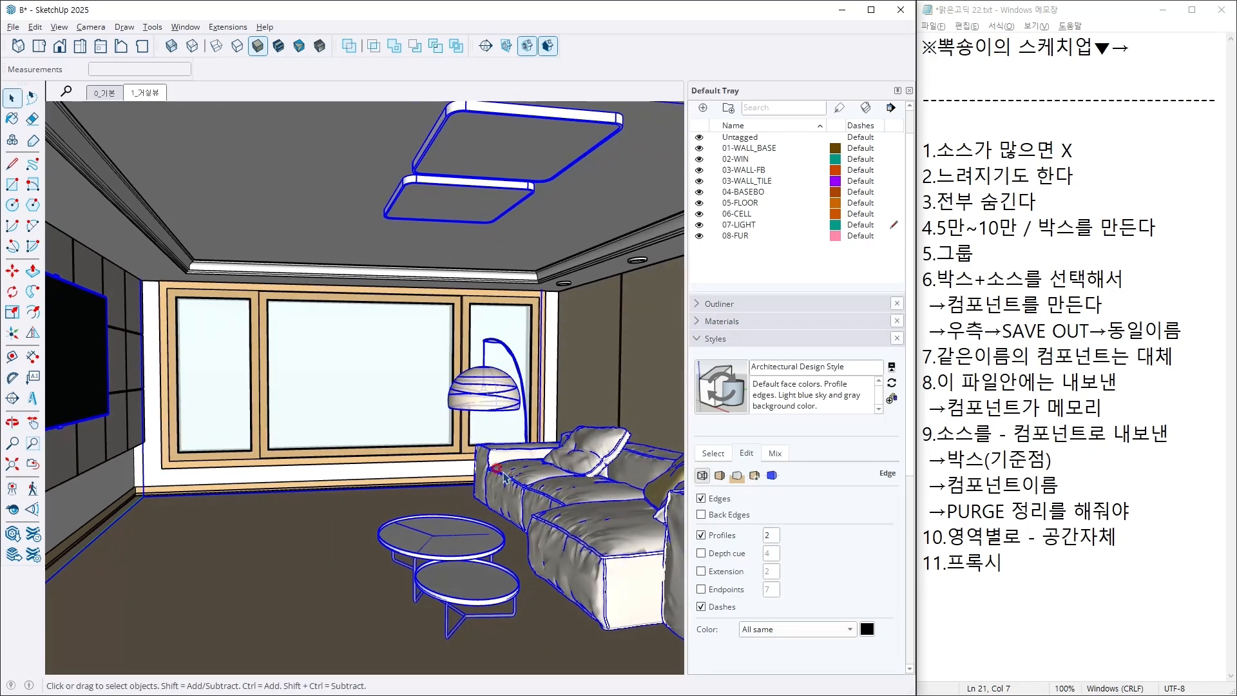
key("g")
left_click(459, 518)
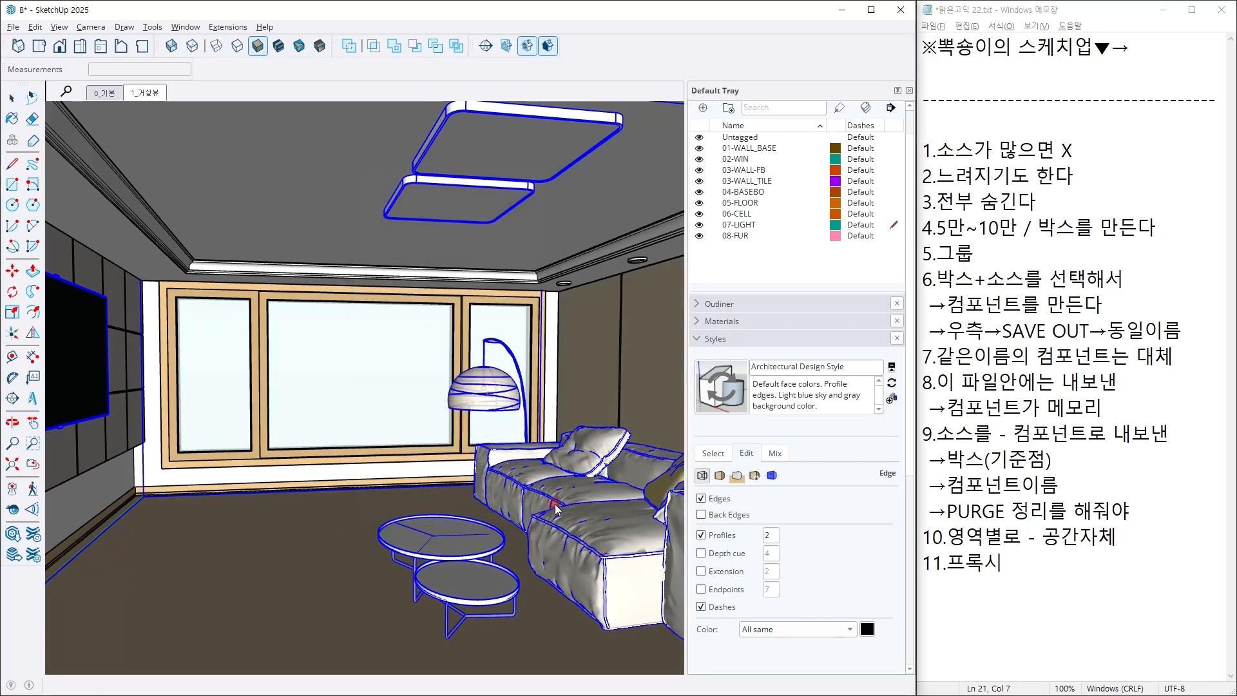
Look up the Save Out and Reload commands for the furniture component, and view the model from outside.
right_click(572, 496)
mouse_move(622, 243)
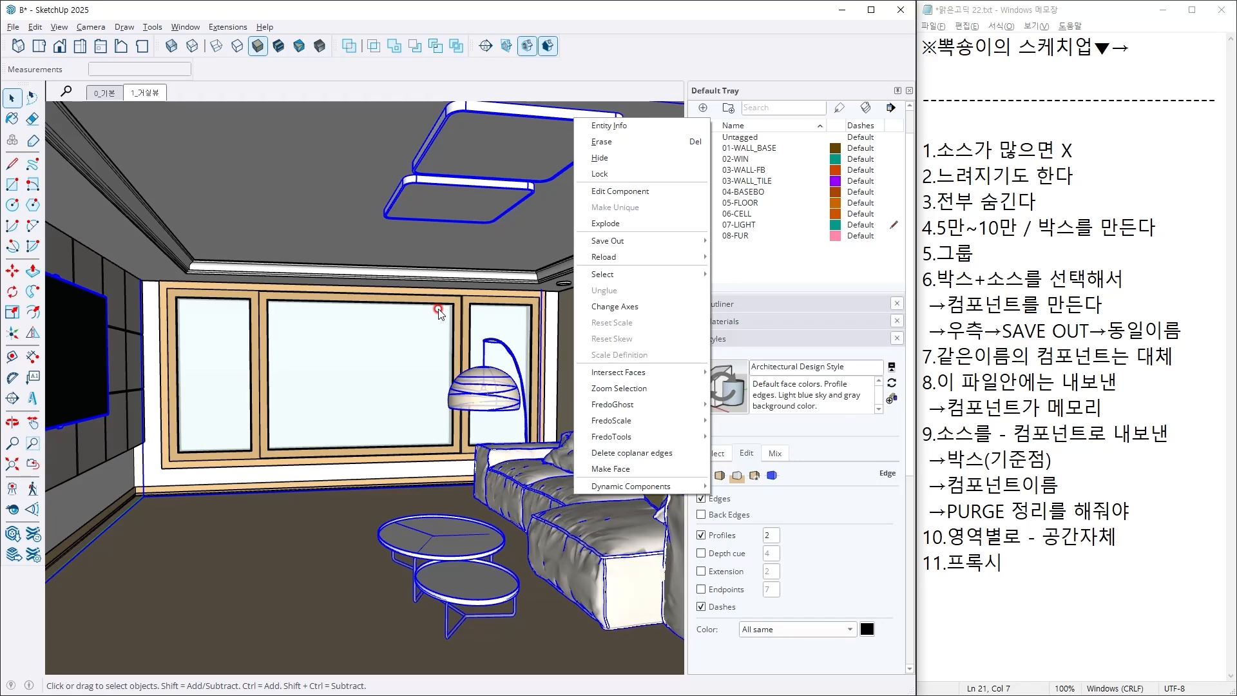
middle_click_drag(209, 397, 327, 405)
scroll(327, 405, "down", 5)
scroll(282, 447, "up", 3)
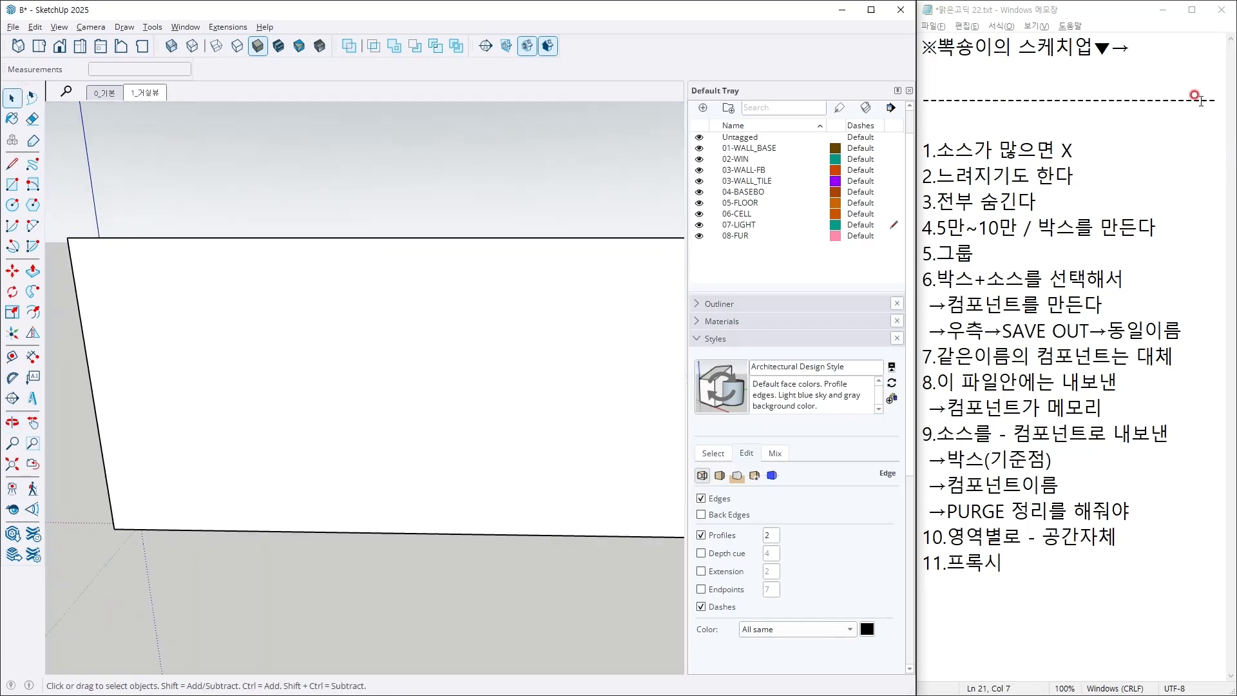